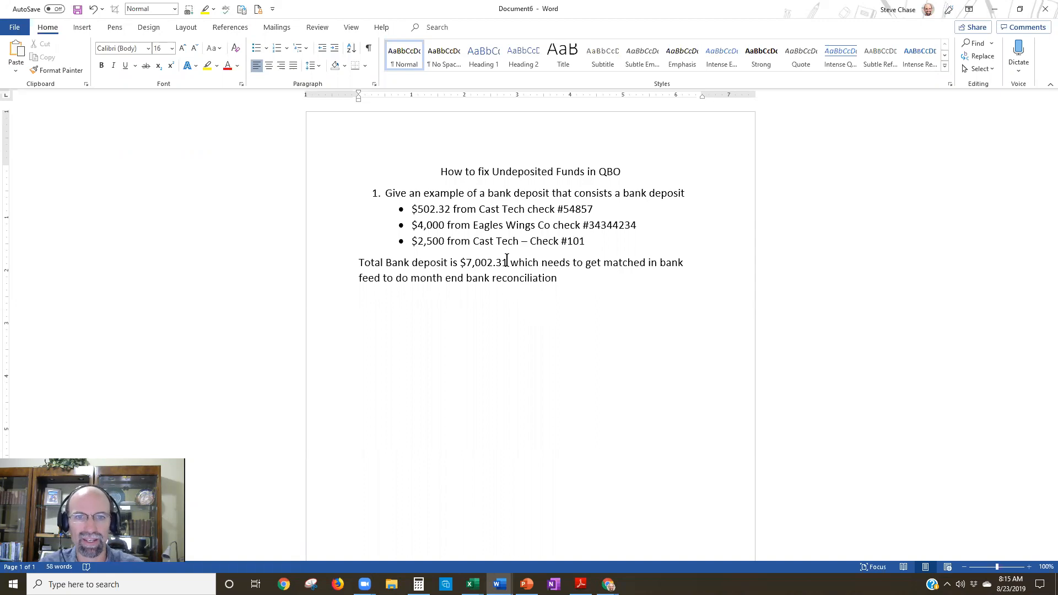
- Review the example deposit in the notes, highlighting the three customer checks and the total bank deposit amount
key(Return)
key(Return)
drag(509, 262, 462, 265)
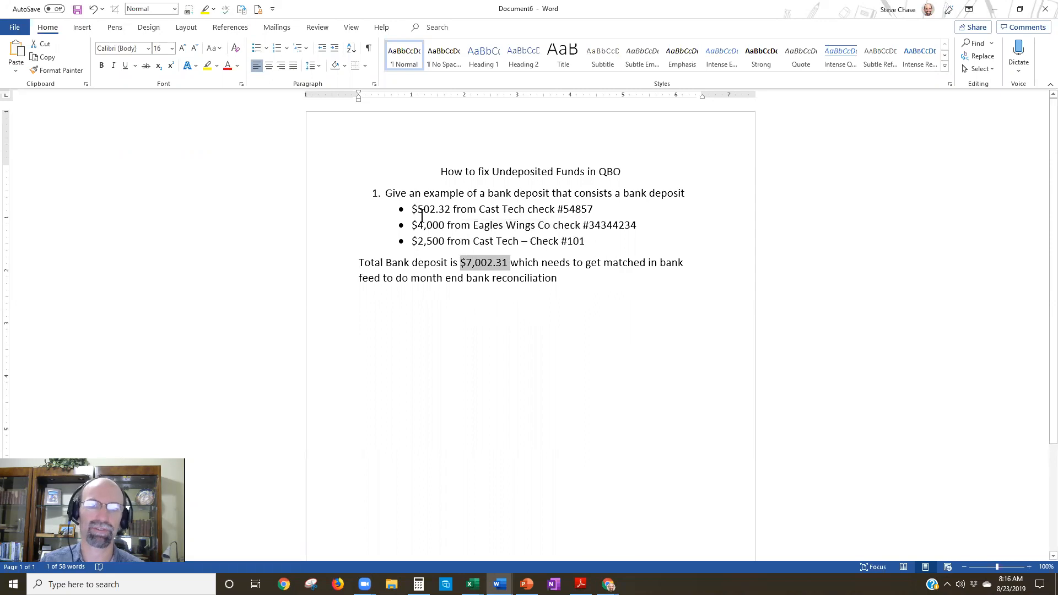
drag(417, 209, 593, 241)
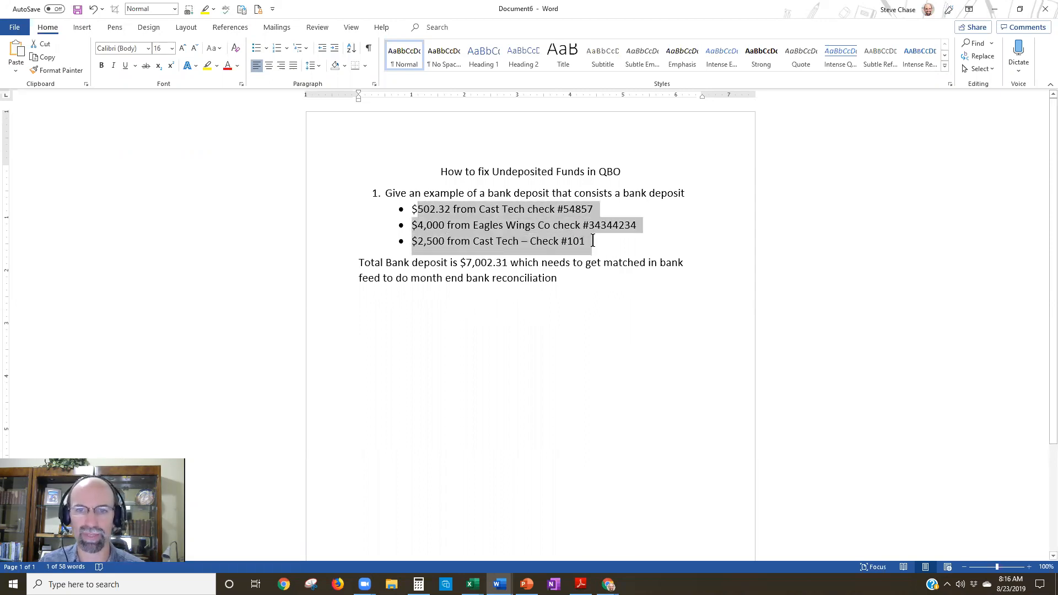
drag(593, 241, 429, 209)
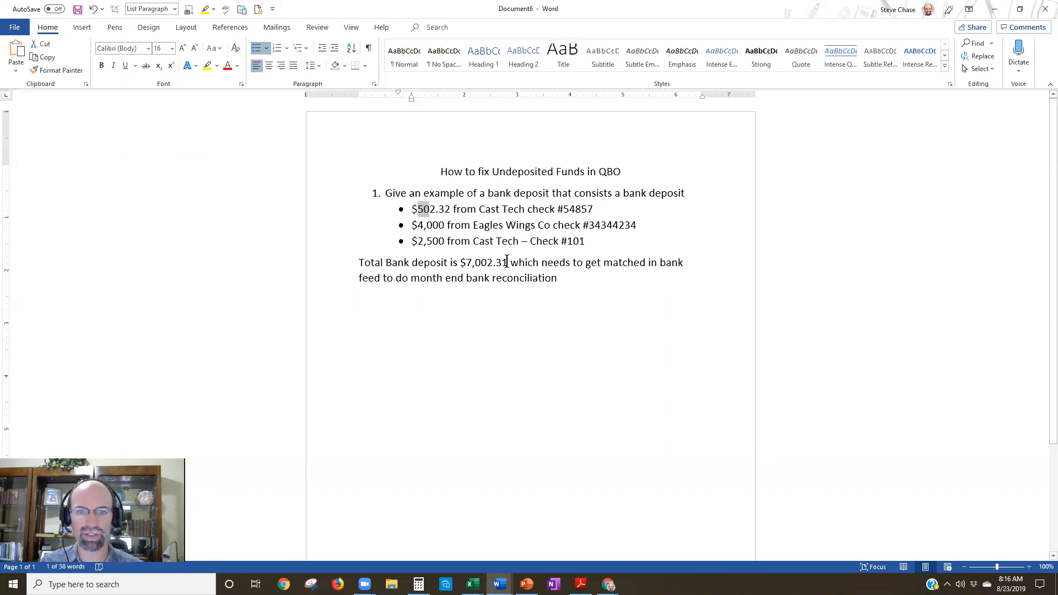
drag(508, 264, 459, 259)
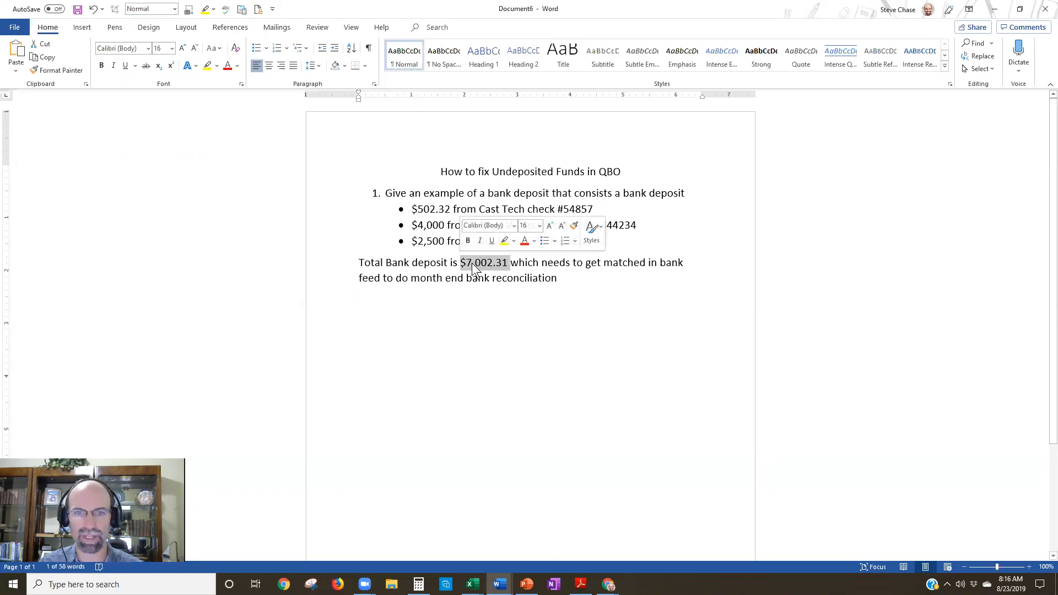
click(481, 263)
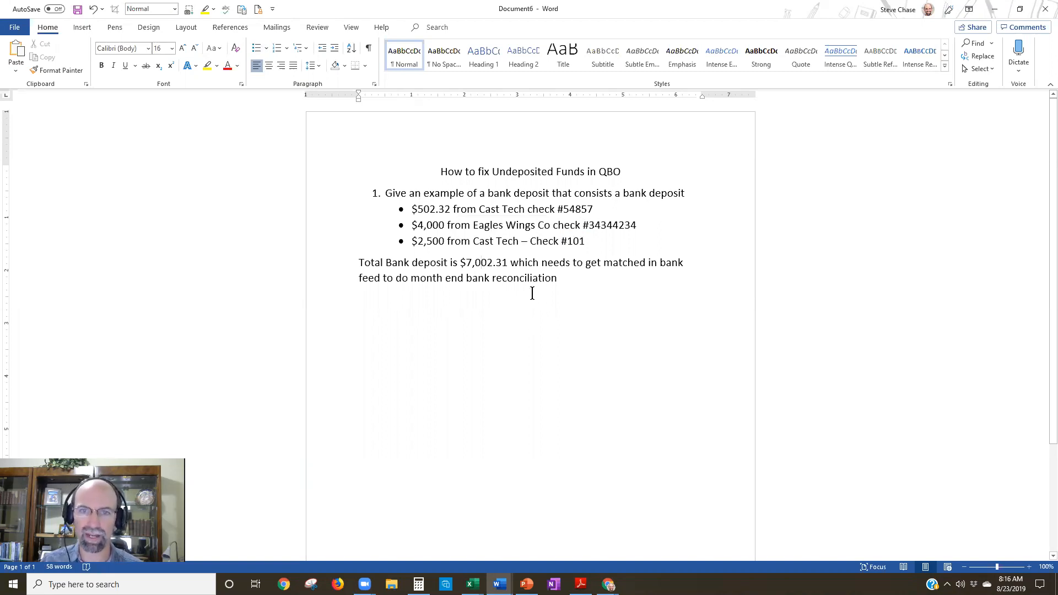
drag(586, 241, 416, 215)
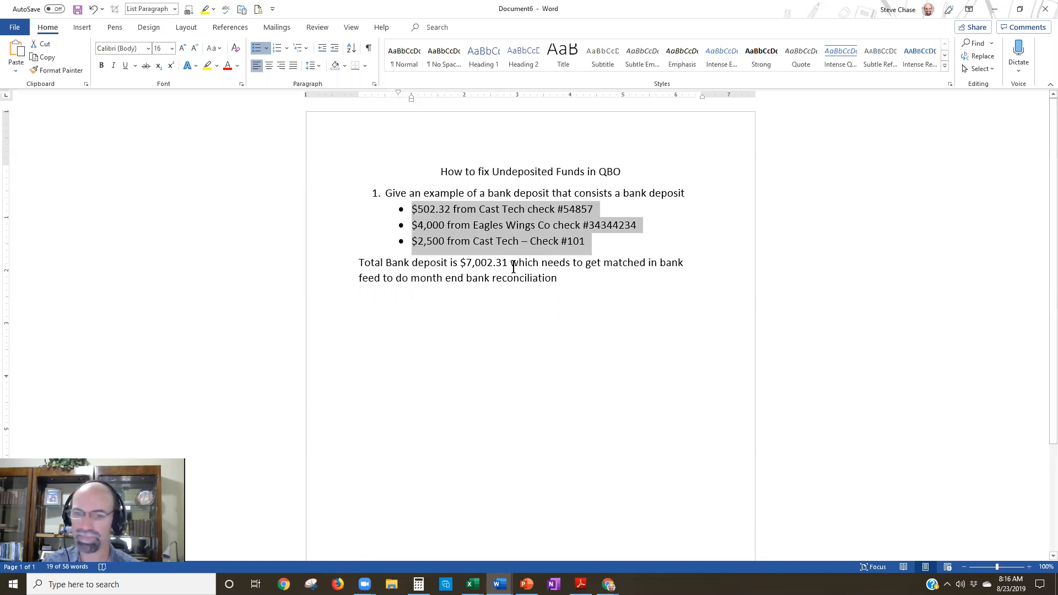
- Switch to QuickBooks Online in Chrome and expand the details of the 01/02/2019 credit awaiting review in the bank feed
mouse_move(609, 585)
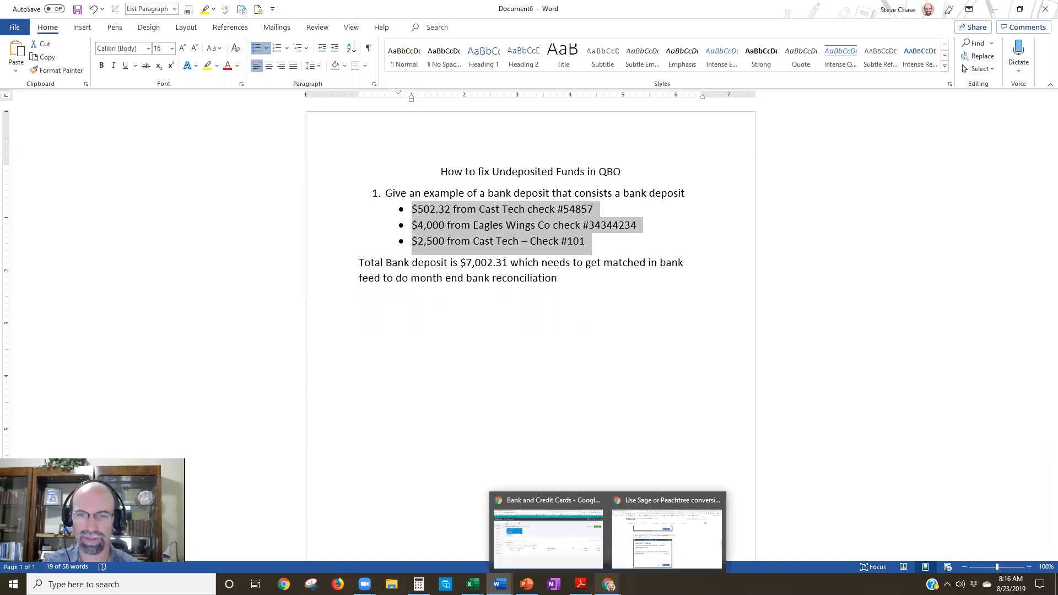
click(573, 547)
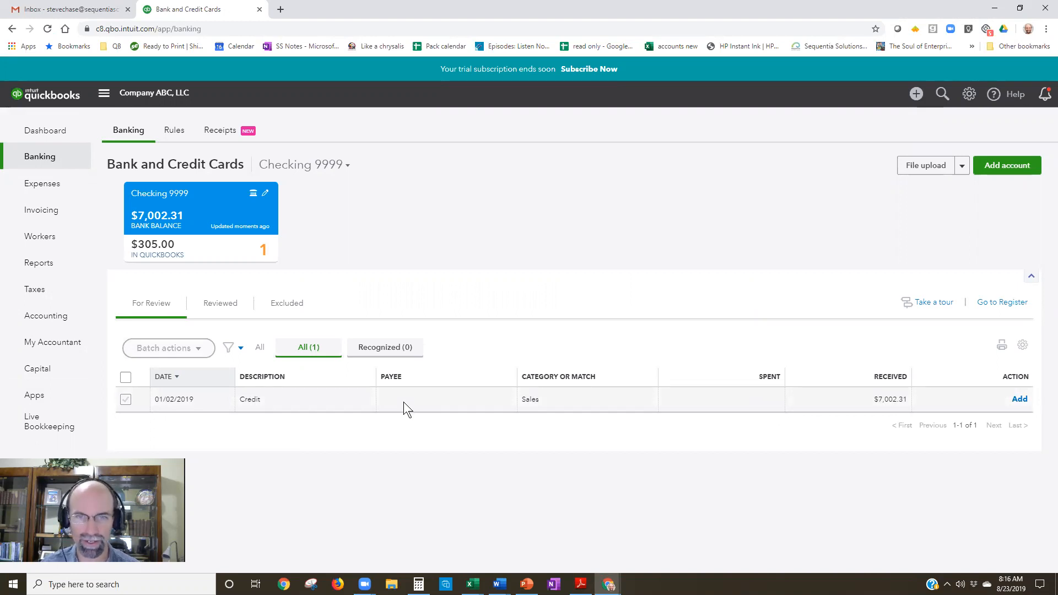
click(547, 398)
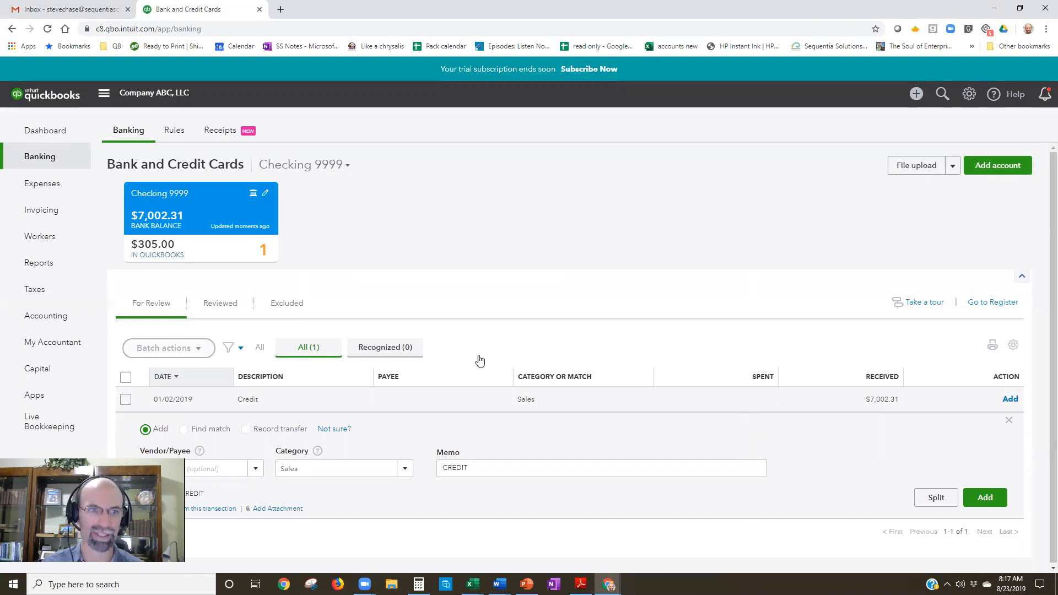
- Open the Balance Sheet report and drill down into the transactions behind the Undeposited Funds balance
click(47, 270)
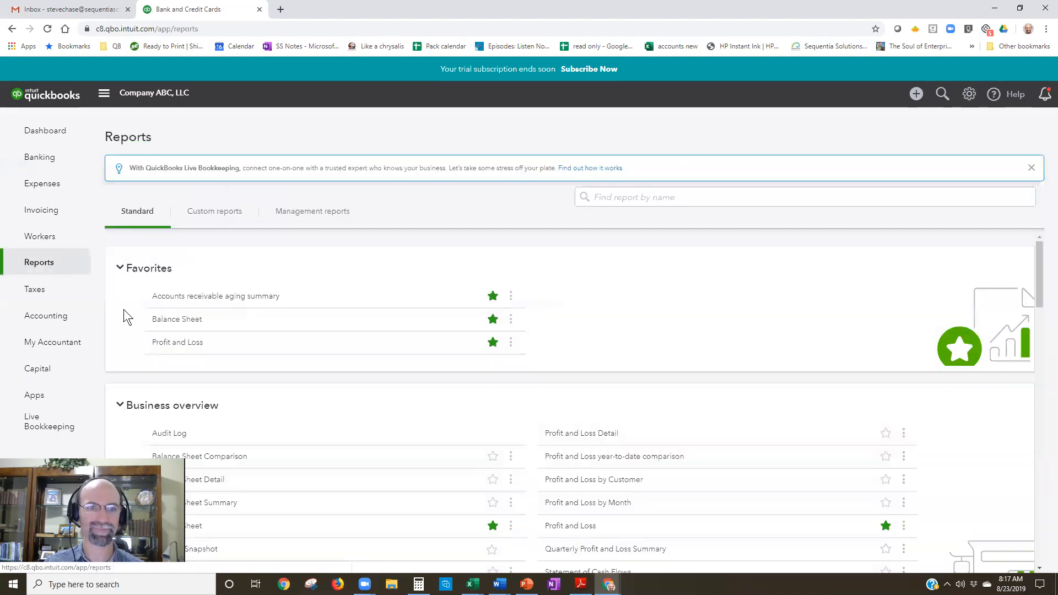
click(163, 323)
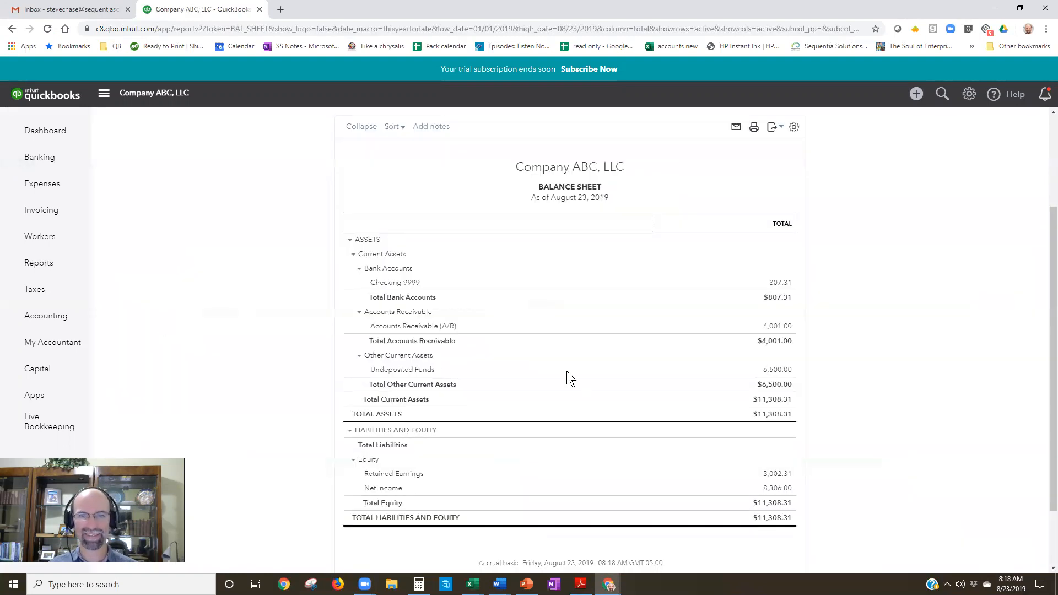
click(784, 371)
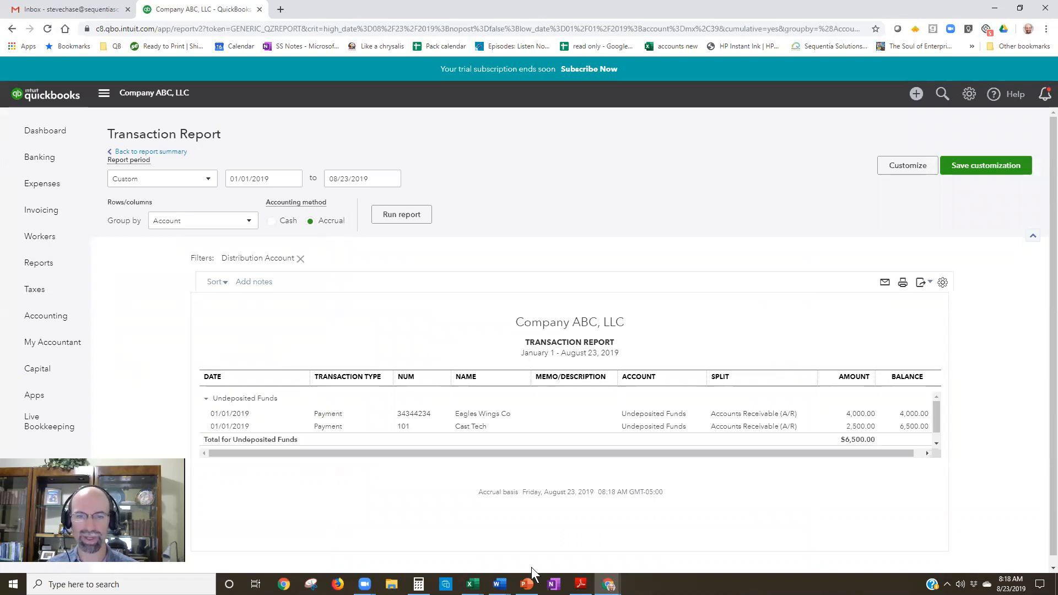
- Switch to the Word notes, compare the listed checks, and copy the amount 502.32 from the first Cast Tech check
mouse_move(499, 584)
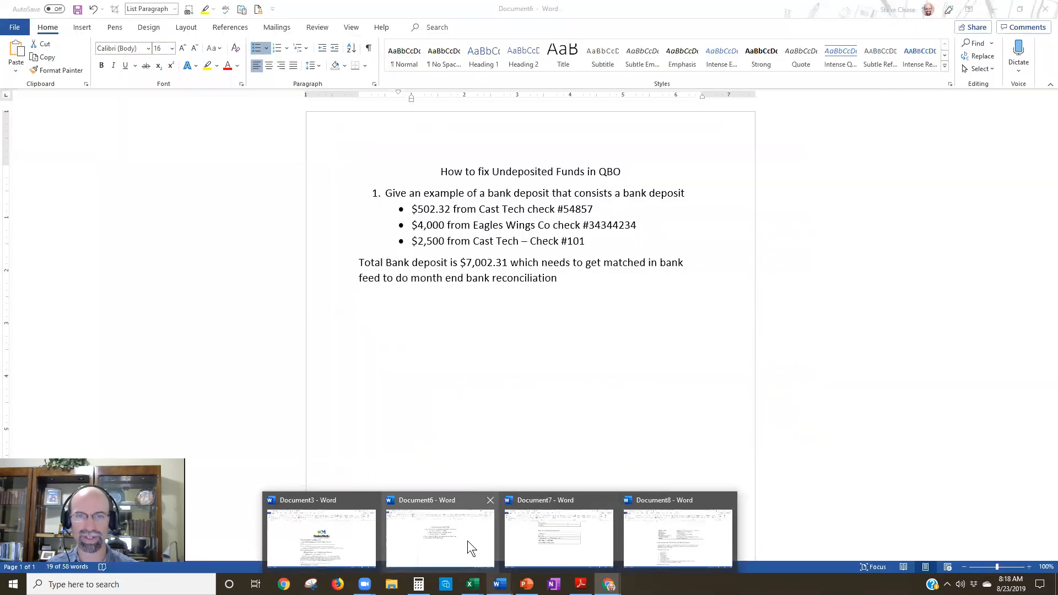
click(467, 541)
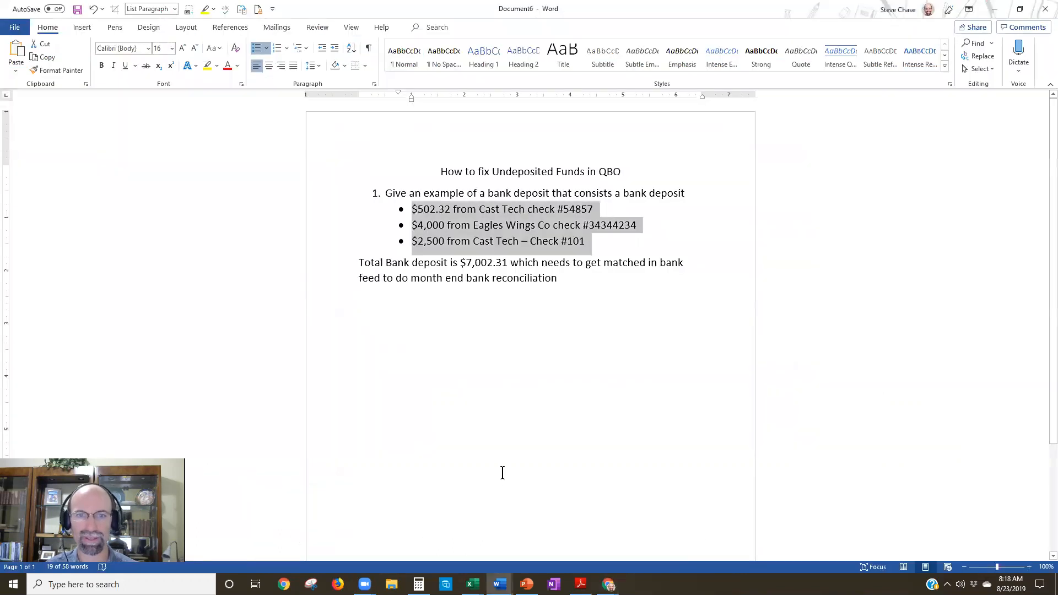
click(414, 225)
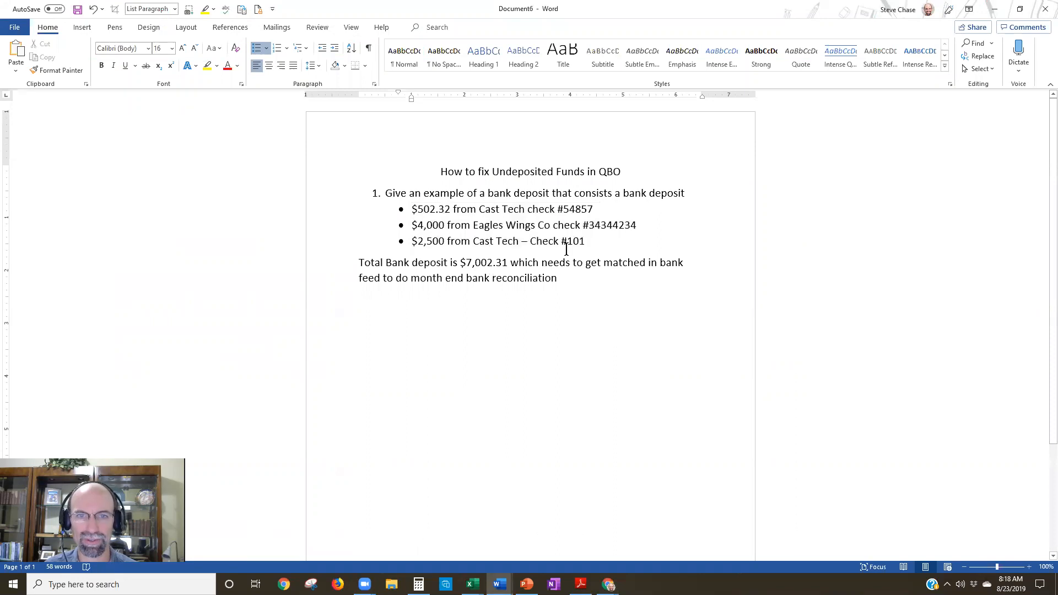
shift+click(587, 242)
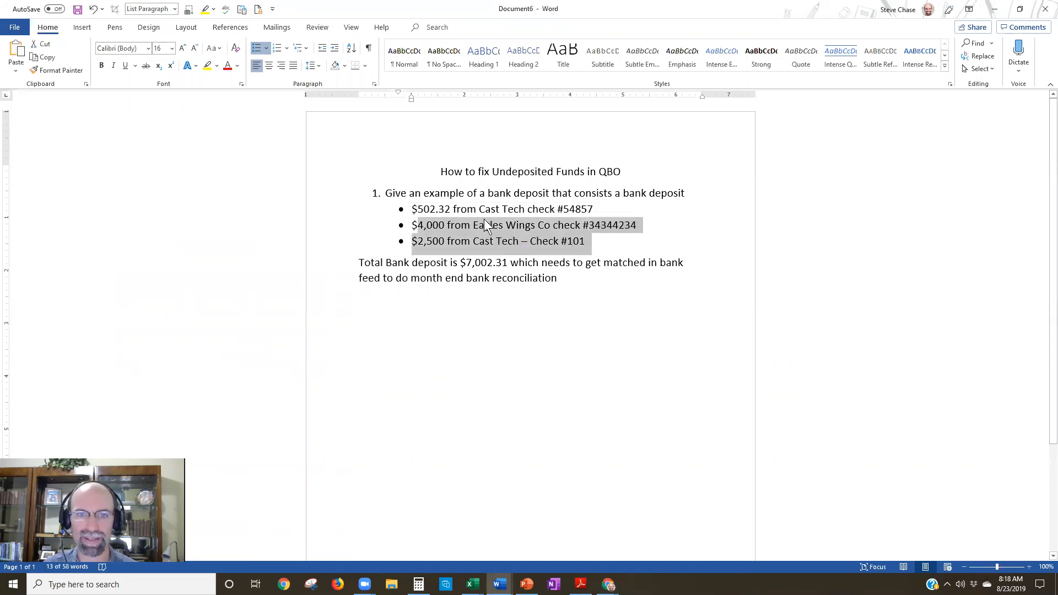
mouse_move(418, 210)
mouse_down()
mouse_move(479, 211)
mouse_move(417, 210)
mouse_up()
click(483, 210)
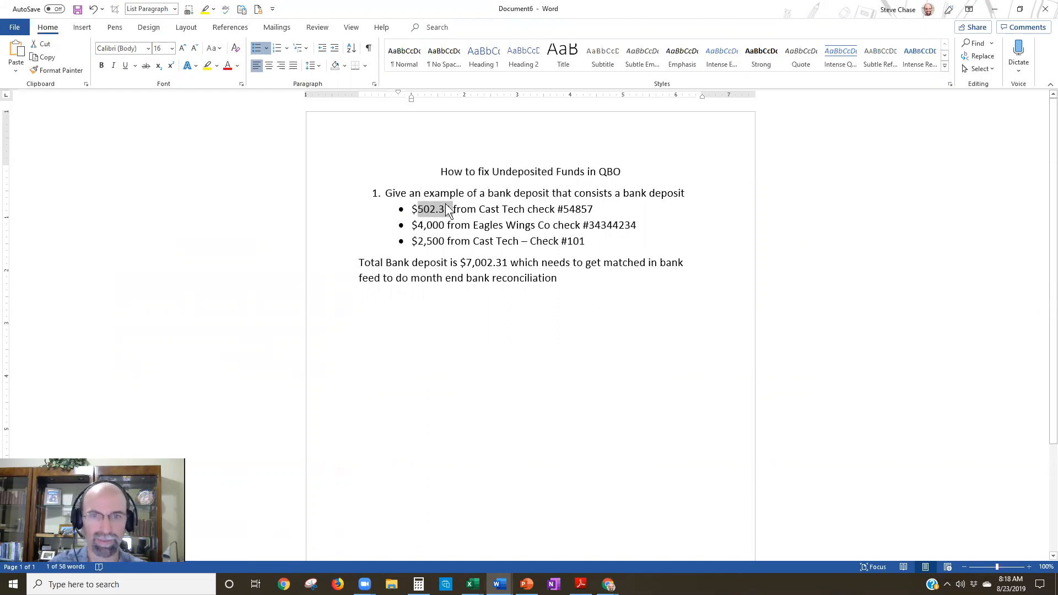
key(ctrl+c)
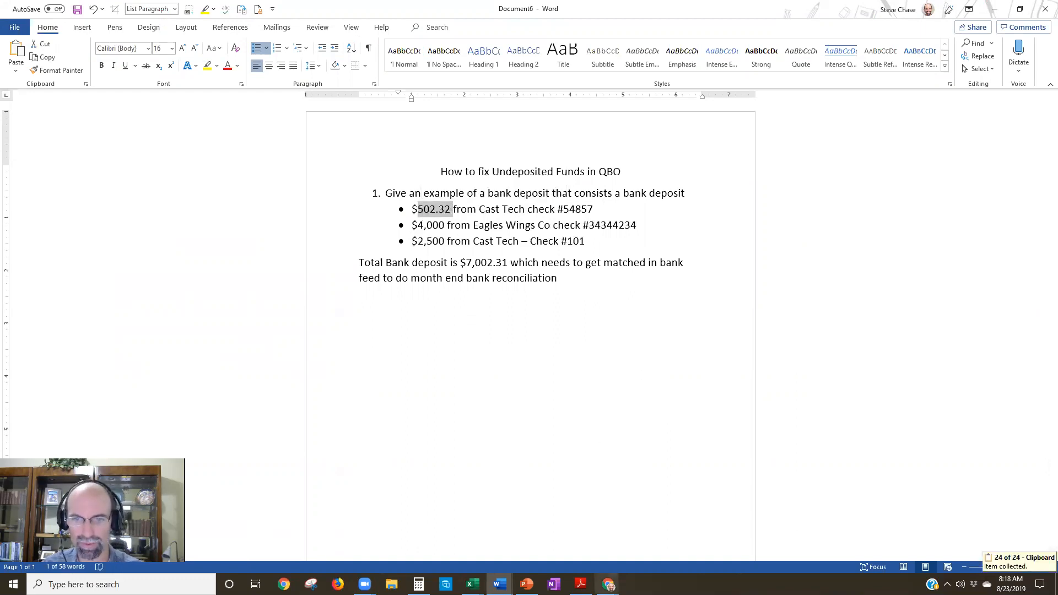
- Switch back to QuickBooks Online and run a quick search for the amount 502.32
mouse_move(608, 584)
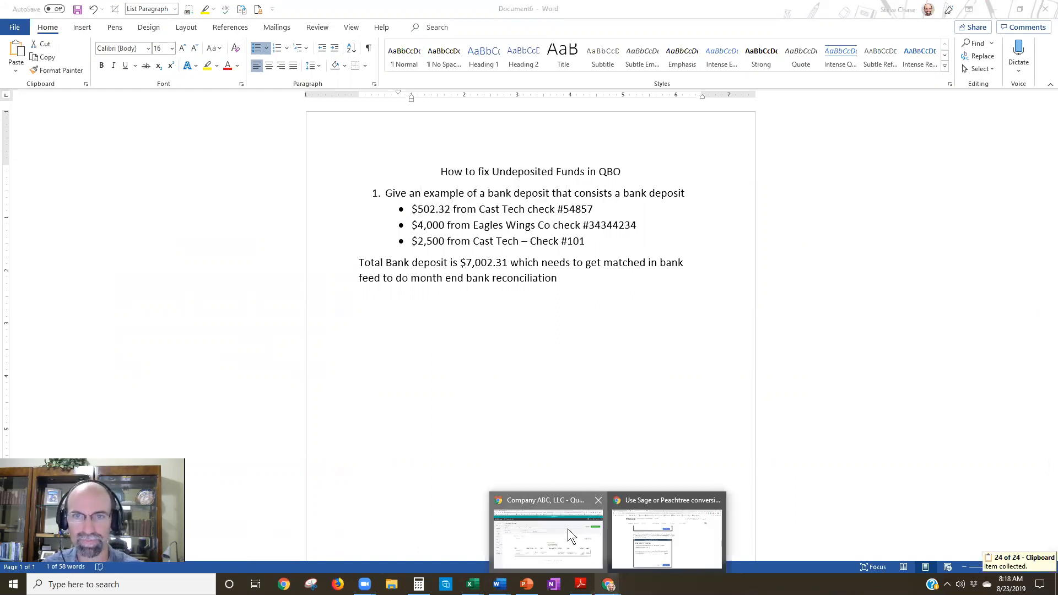
click(567, 528)
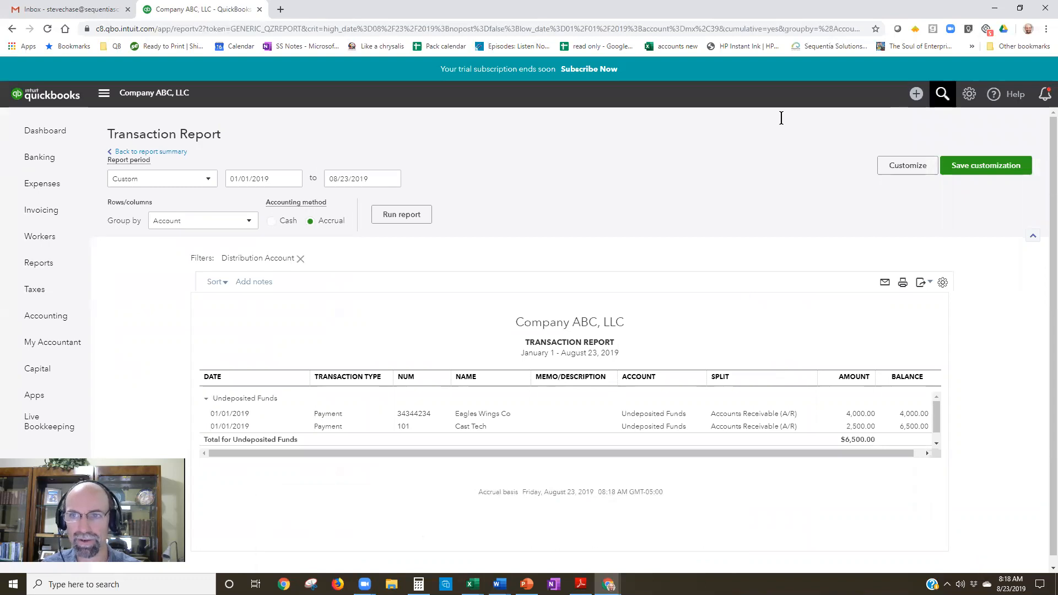
text(502.32)
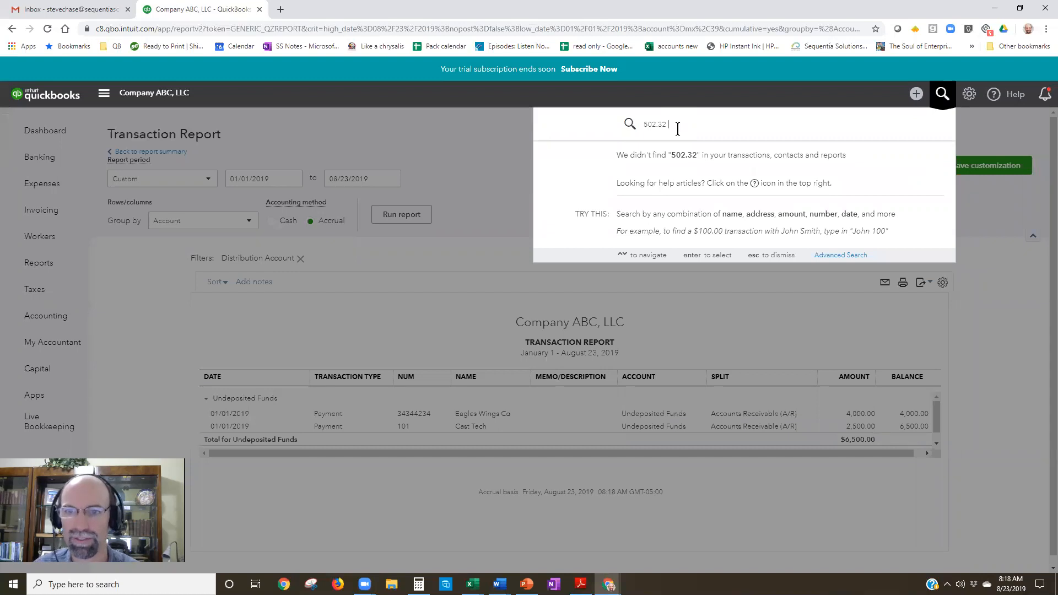
- Run an advanced search across all transactions for an amount equal to 502.32
click(839, 253)
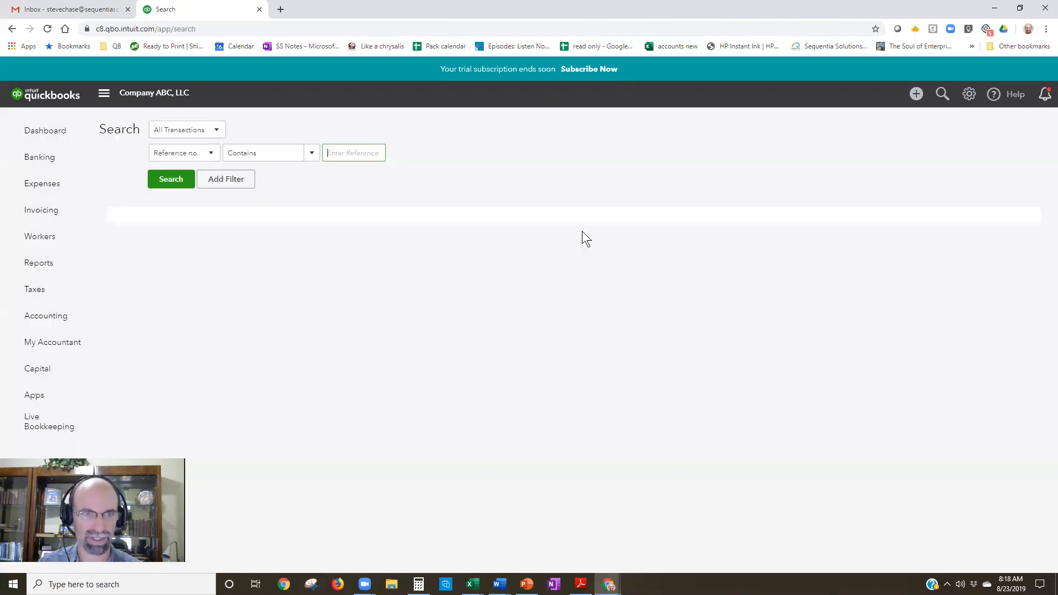
click(196, 156)
click(197, 174)
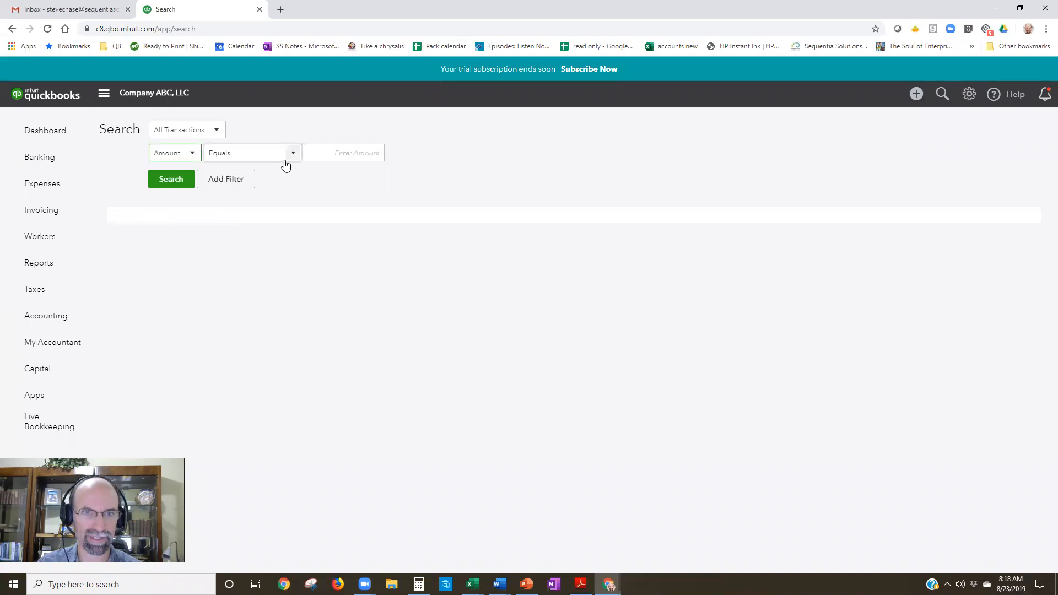
click(311, 155)
text(502.32)
click(166, 179)
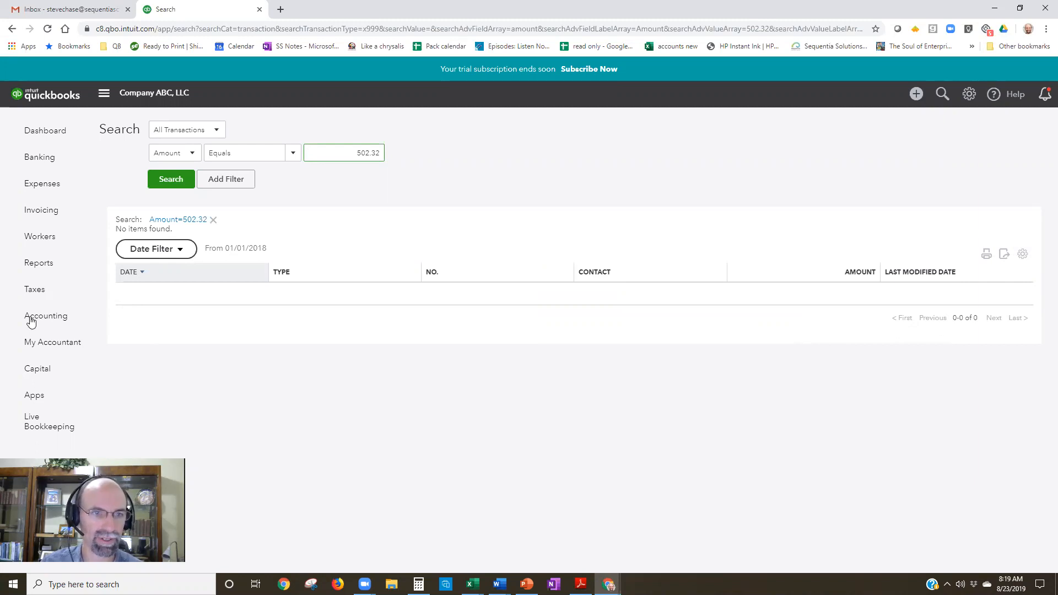
- Open the checking account's register from the chart of accounts and dismiss the register basics tour
mouse_move(31, 321)
click(146, 317)
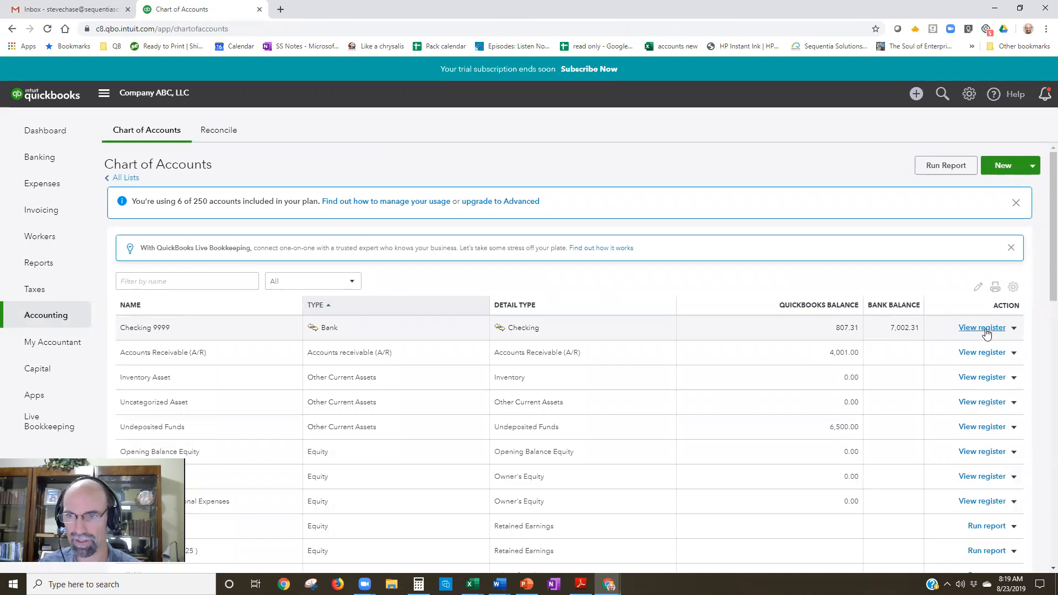
click(982, 328)
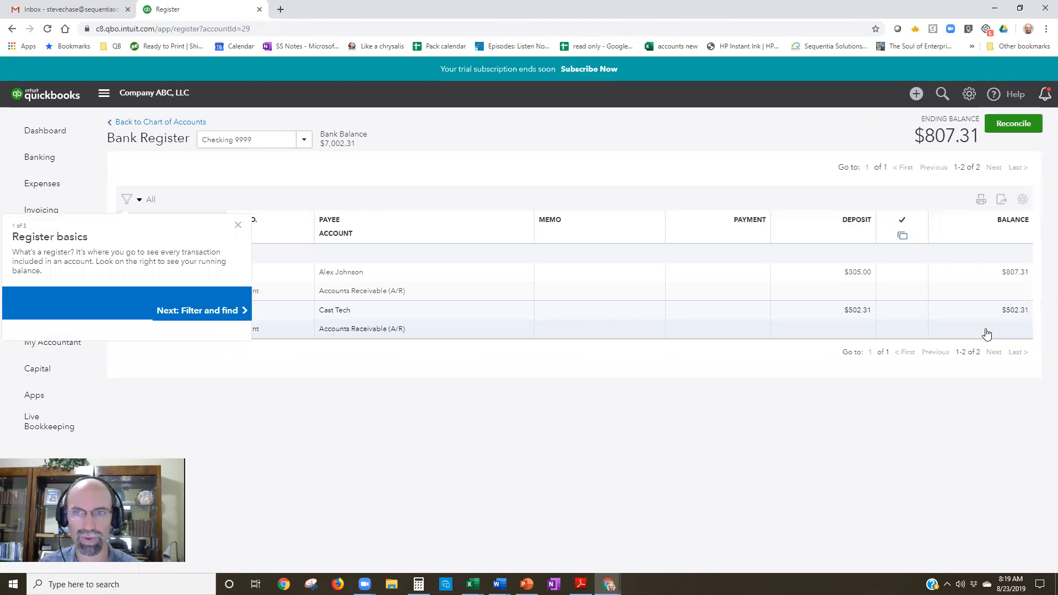
click(238, 226)
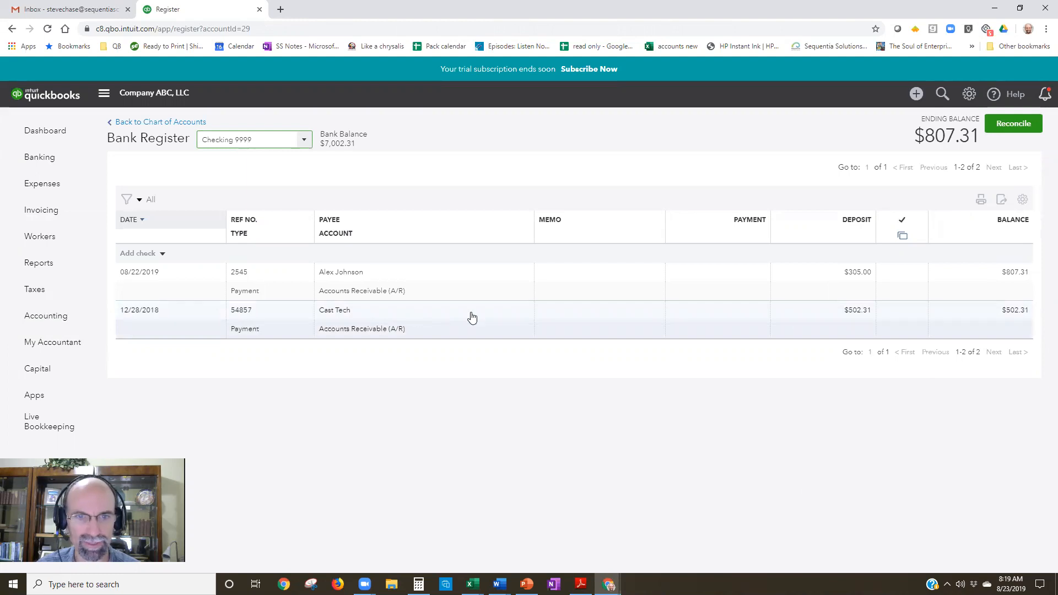
- Open the 12/28/2018 Cast Tech payment from the register in its full form and view its audit history
click(555, 319)
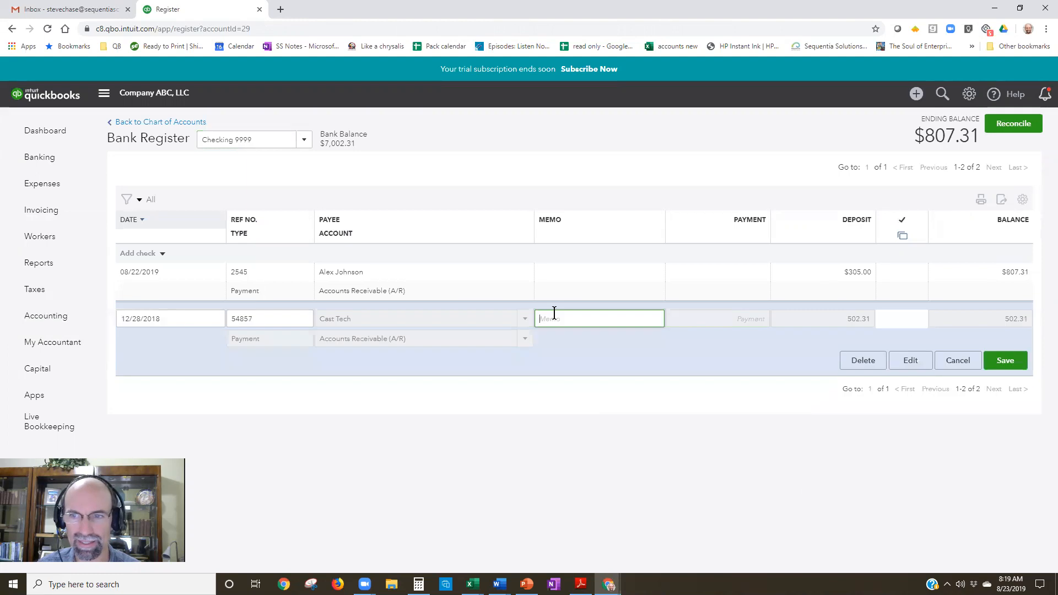
click(909, 361)
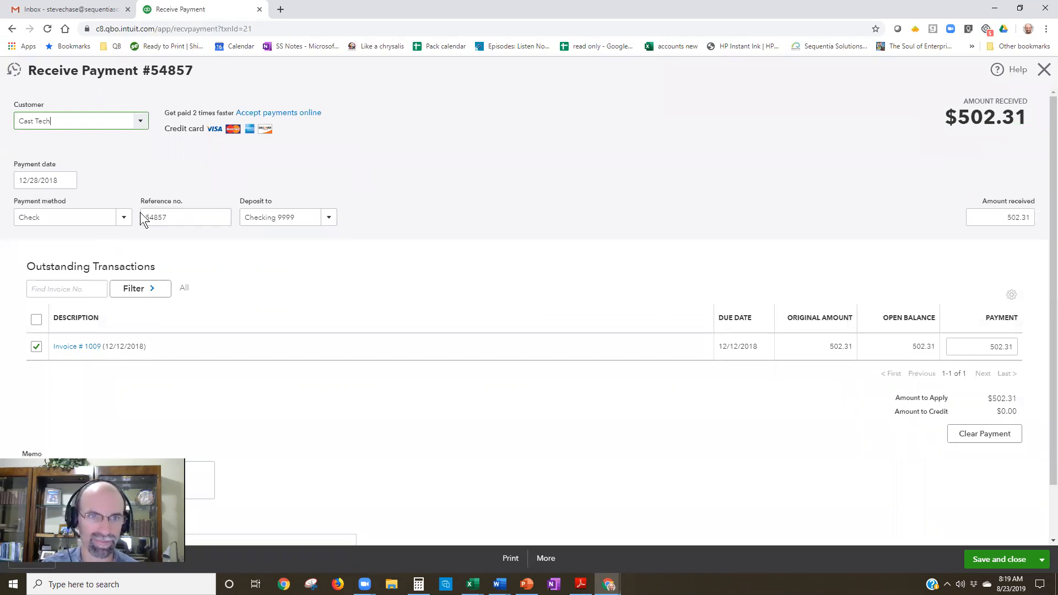
click(546, 558)
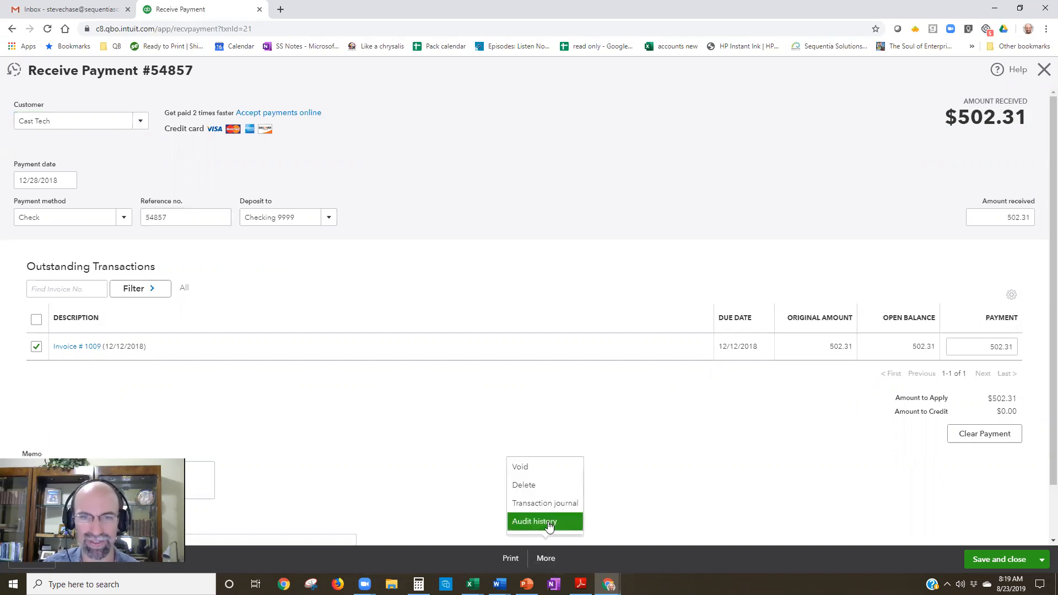
click(553, 527)
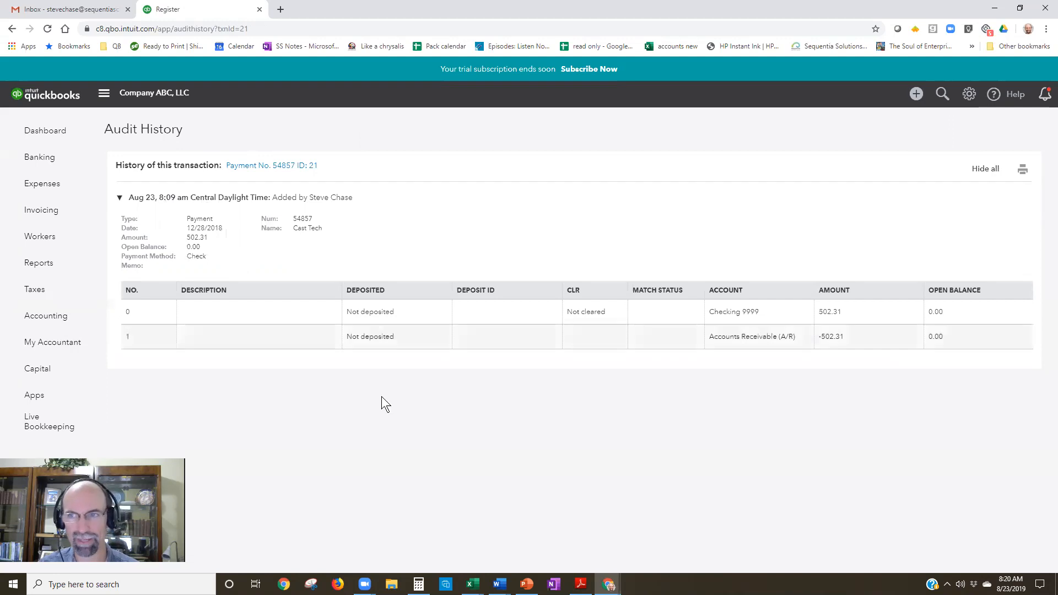
- Reopen the Cast Tech payment from its audit history, set its deposit account to Undeposited Funds, and save and close it
click(264, 172)
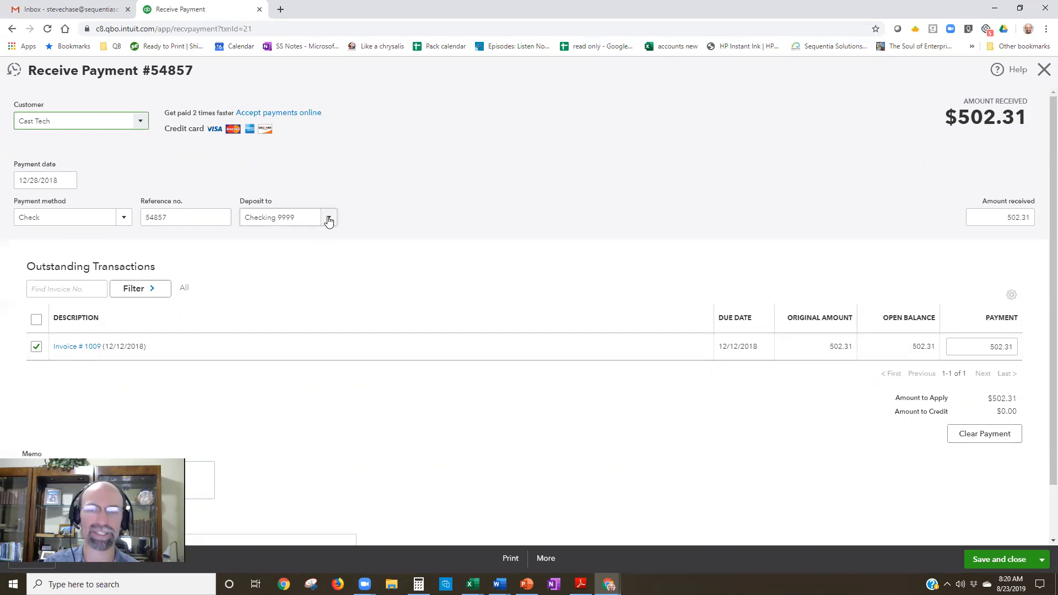
click(328, 220)
click(328, 218)
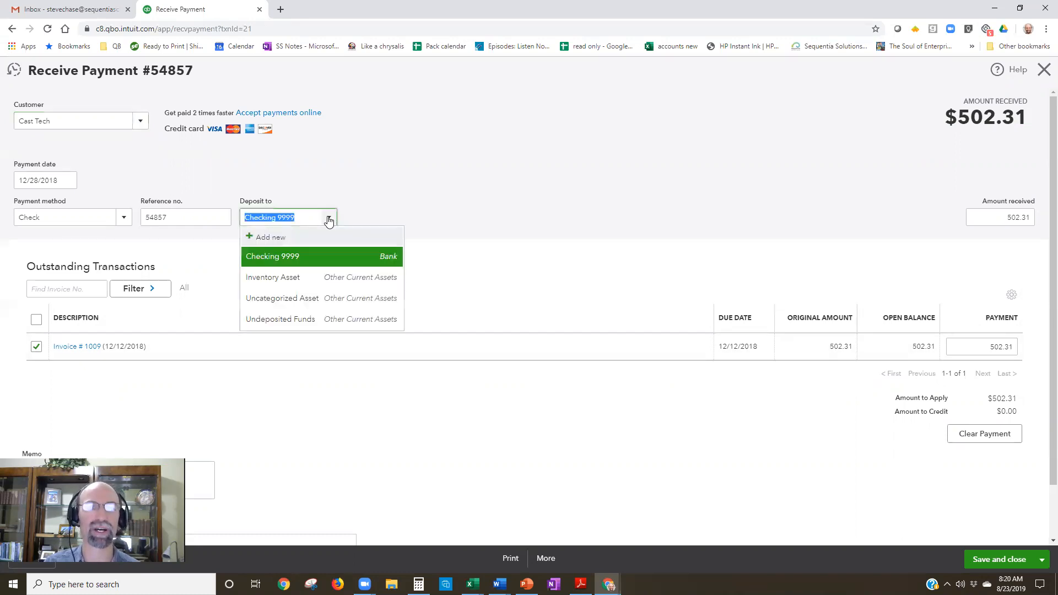
click(341, 319)
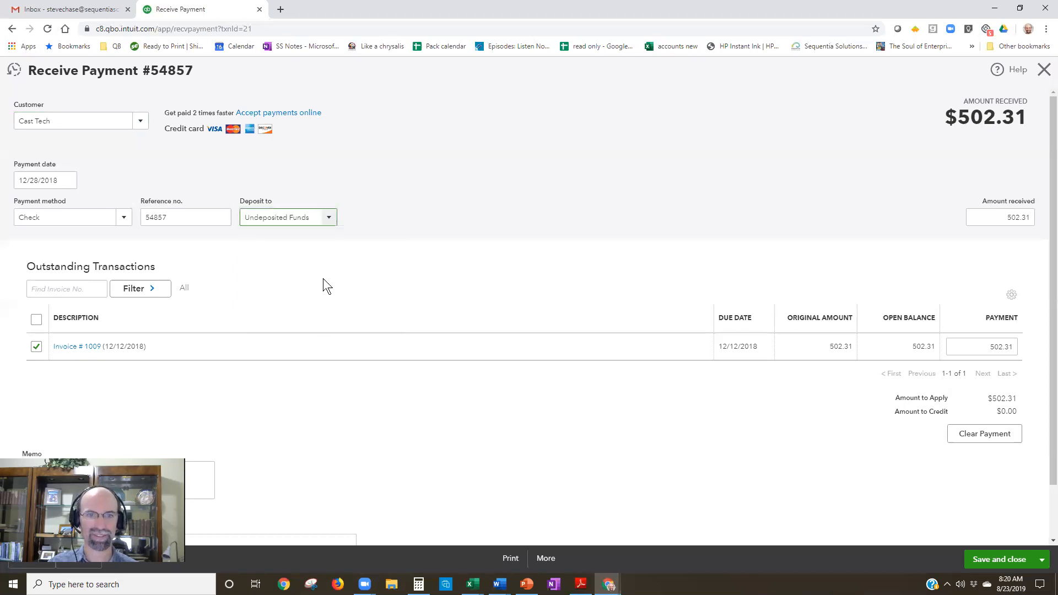
click(980, 558)
click(635, 344)
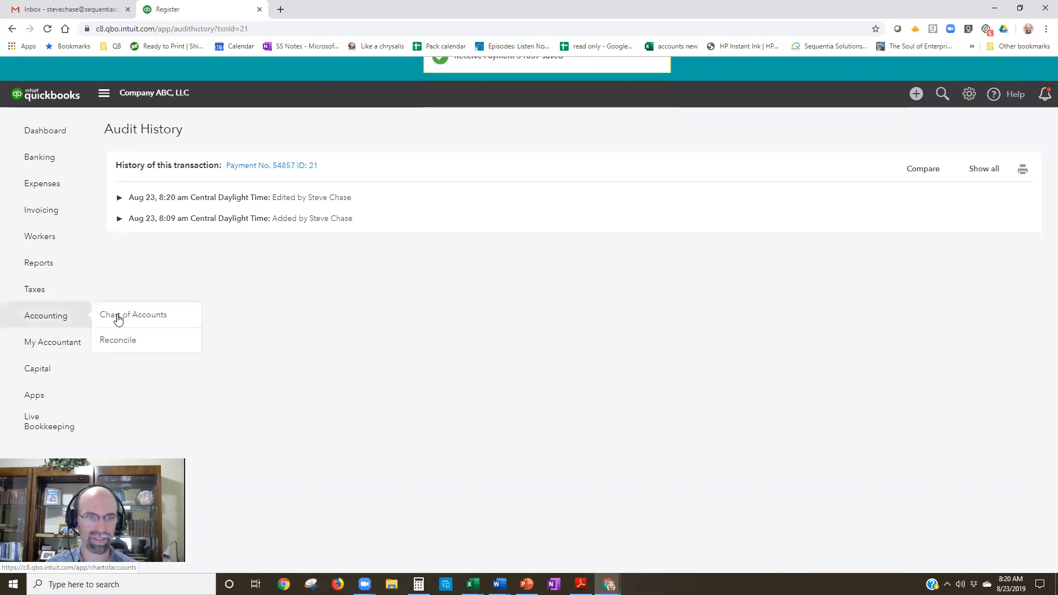
- Check the Undeposited Funds balance on the Balance Sheet report, and return to the bank feed
click(35, 264)
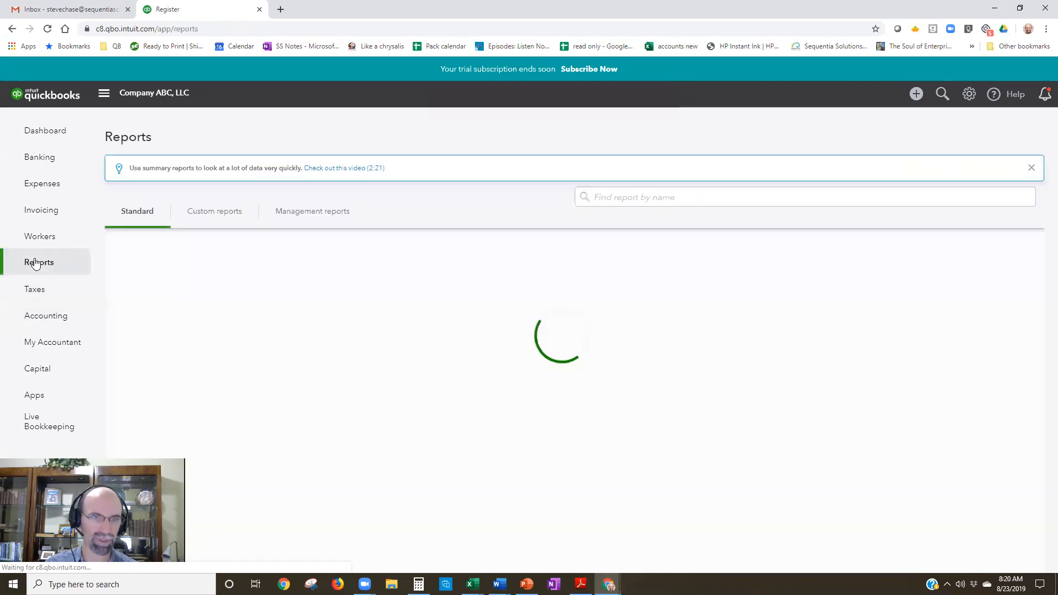
click(184, 319)
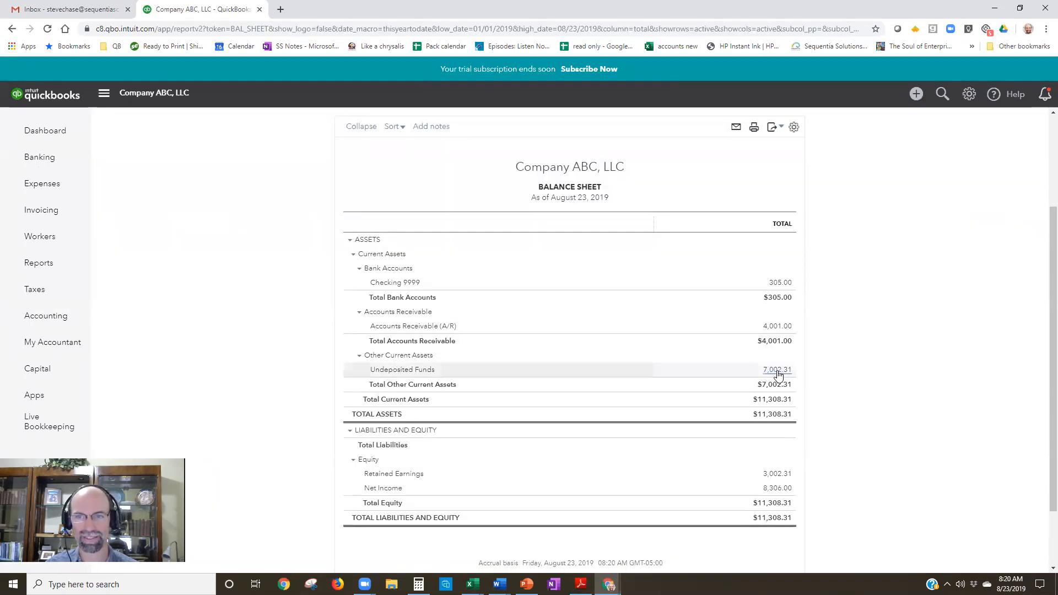
click(37, 158)
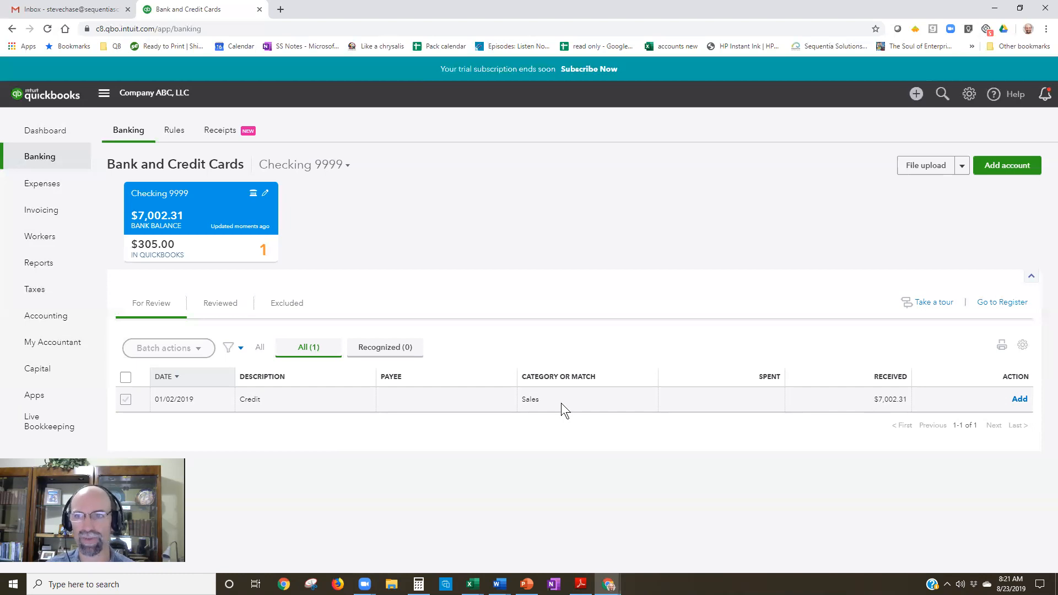
- Create a bank deposit that includes both Cast Tech payments and the Eagles Wings Co payment, and check its total amount
click(916, 95)
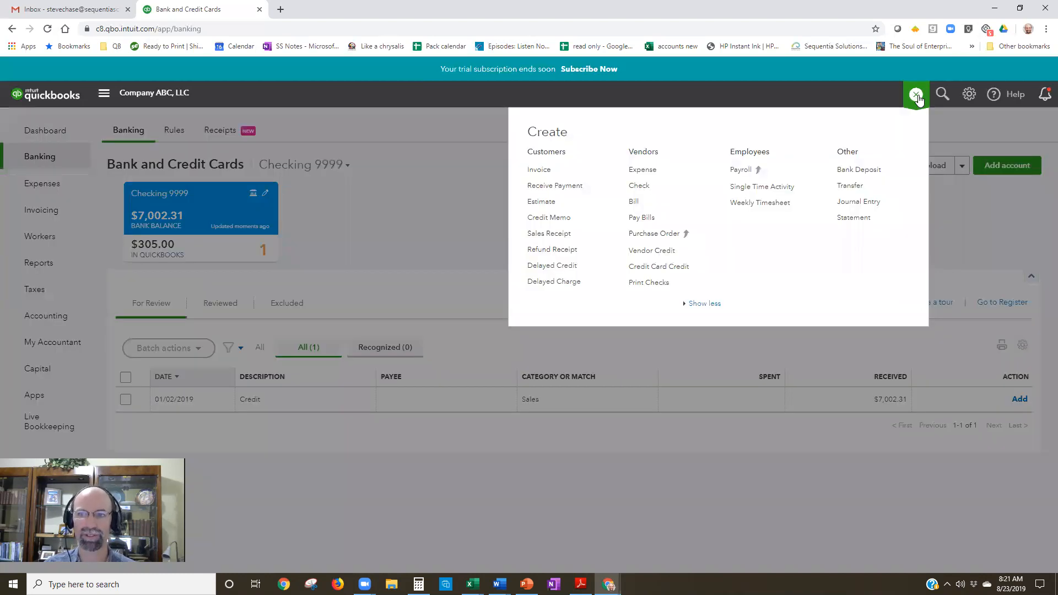
click(877, 173)
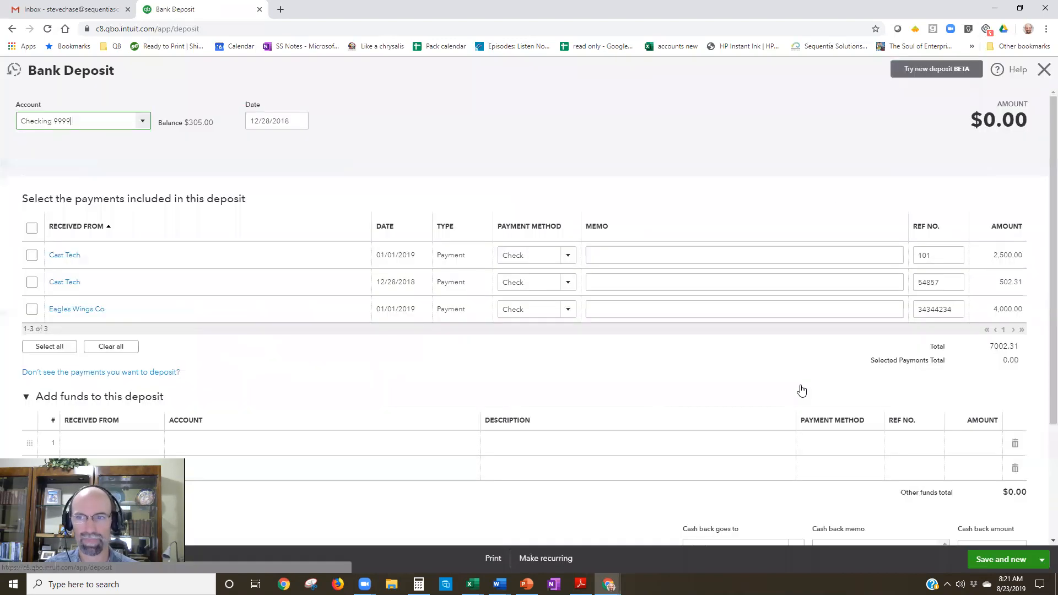
click(32, 256)
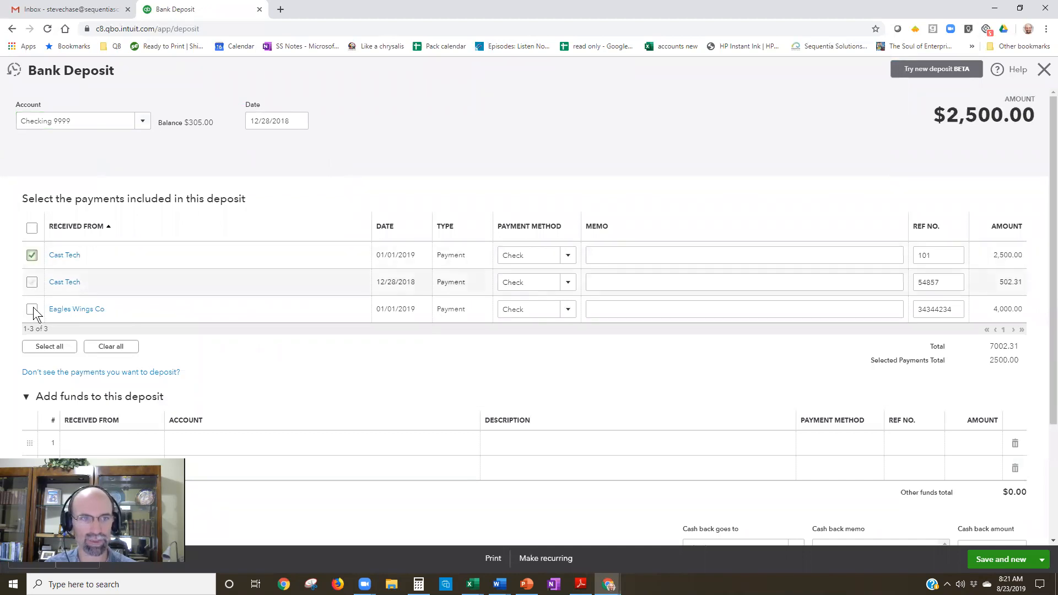
click(32, 309)
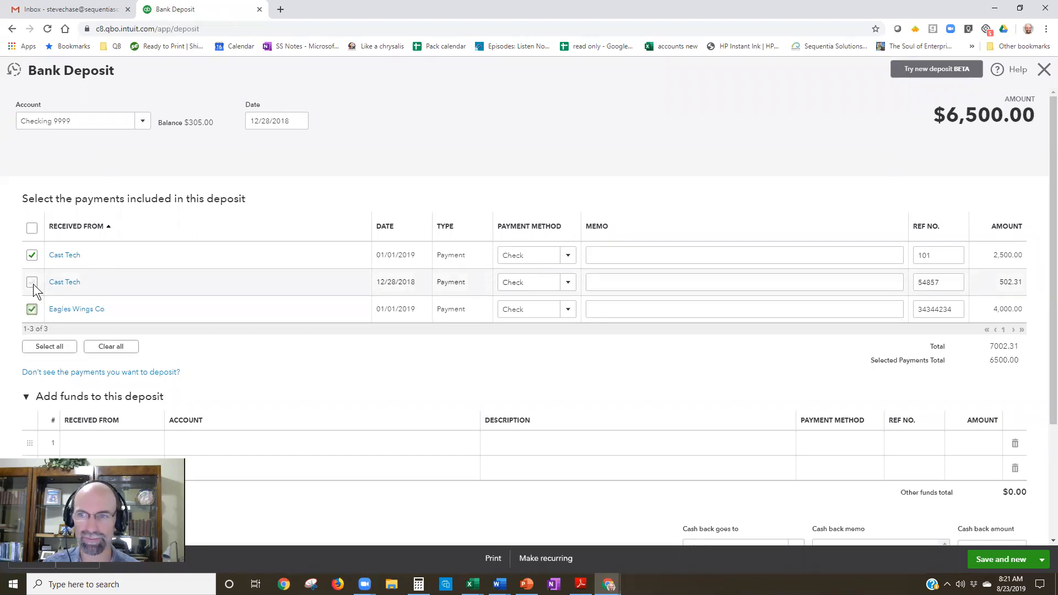
drag(950, 119, 1032, 123)
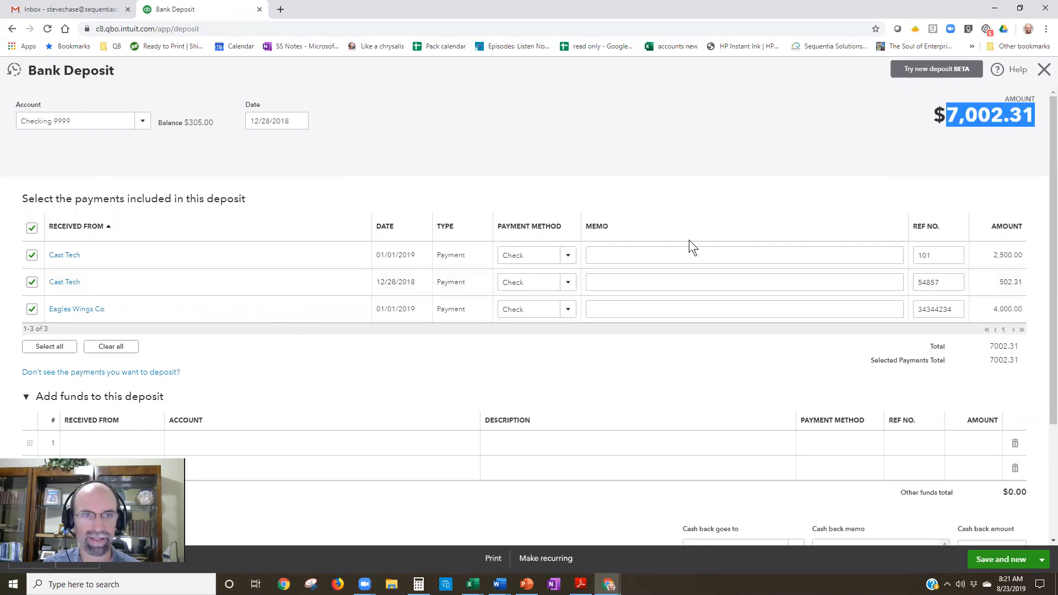
- Set the deposit date to 01/02/2019 and choose the checking account as the deposit account
click(296, 121)
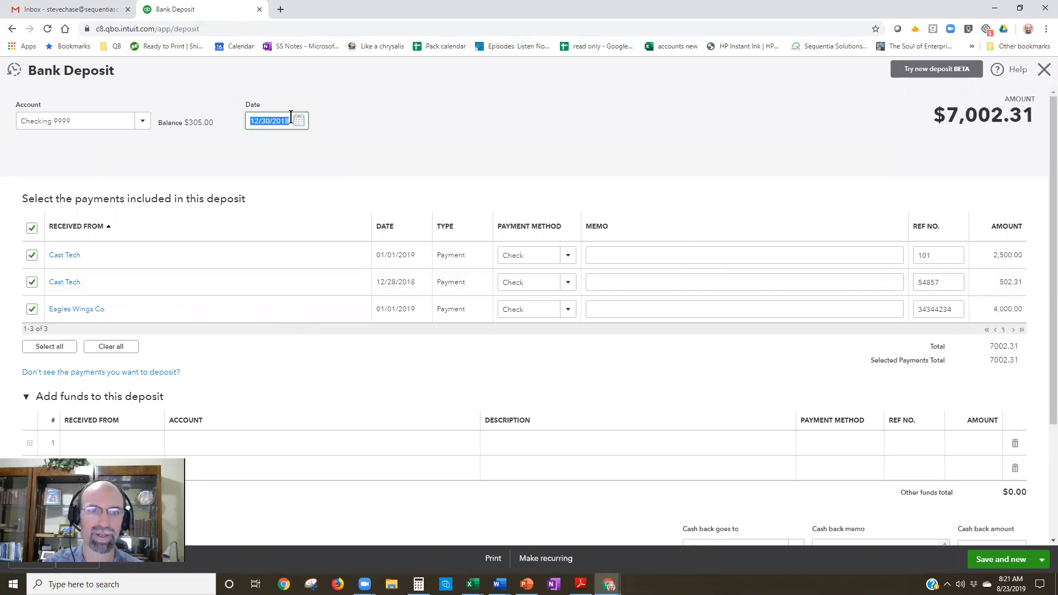
key(plus)
key(plus)
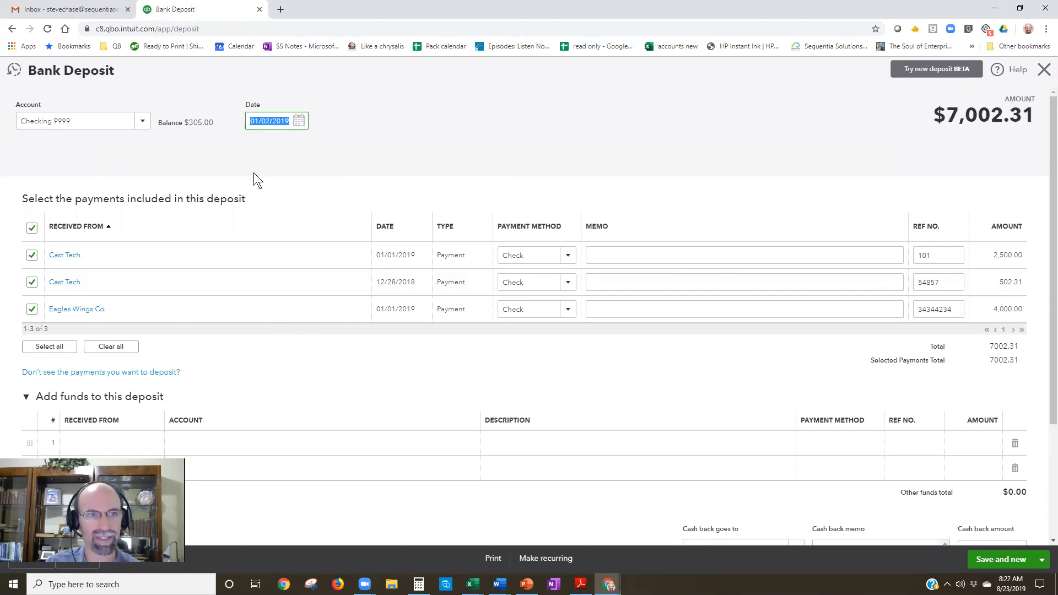
click(141, 122)
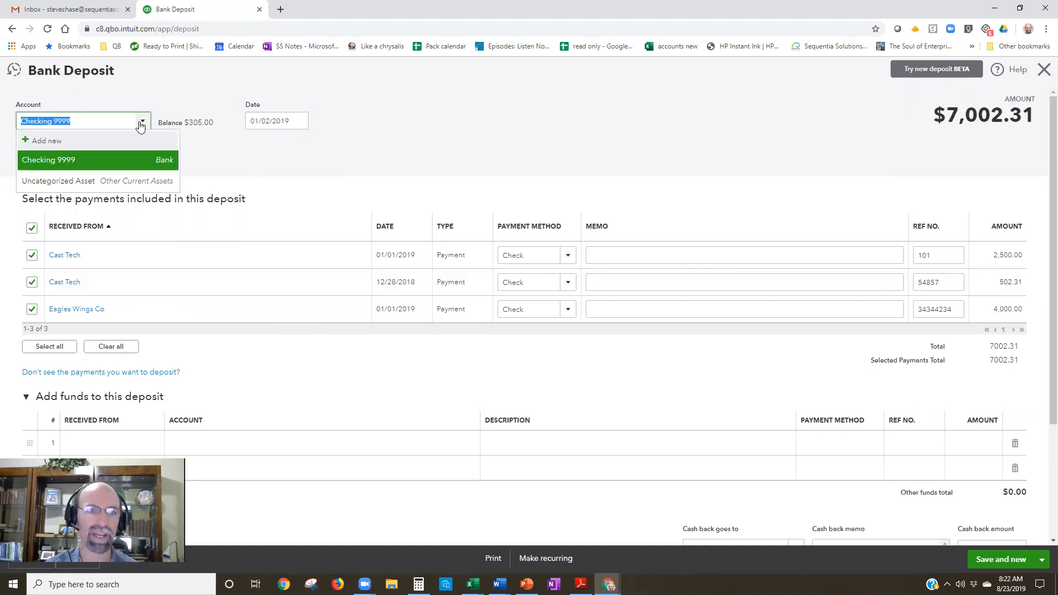
click(125, 159)
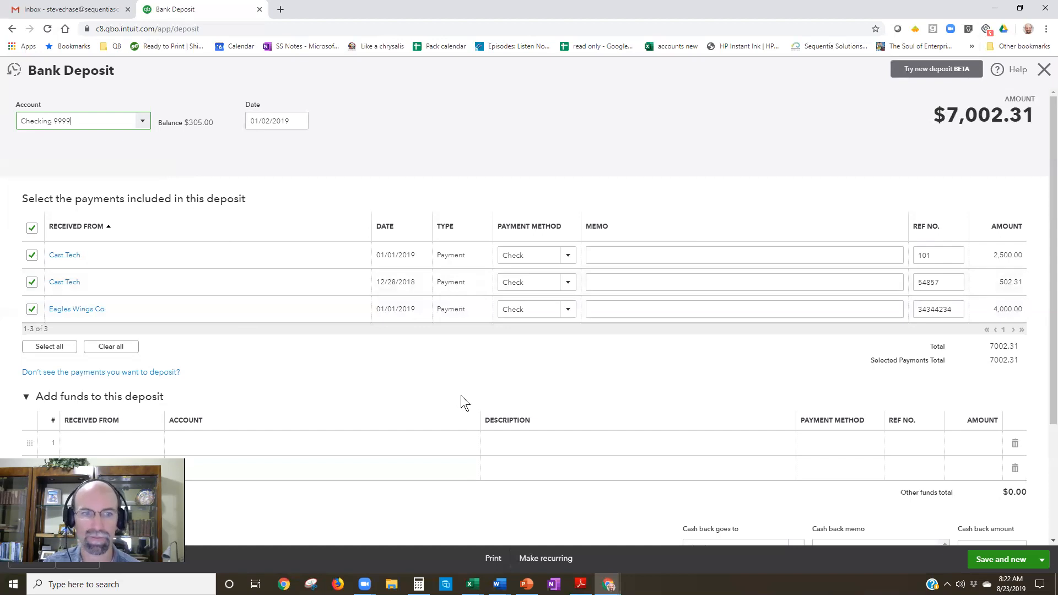
- Review the rest of the bank deposit form, and save and close the deposit
scroll(461, 395, down, 3)
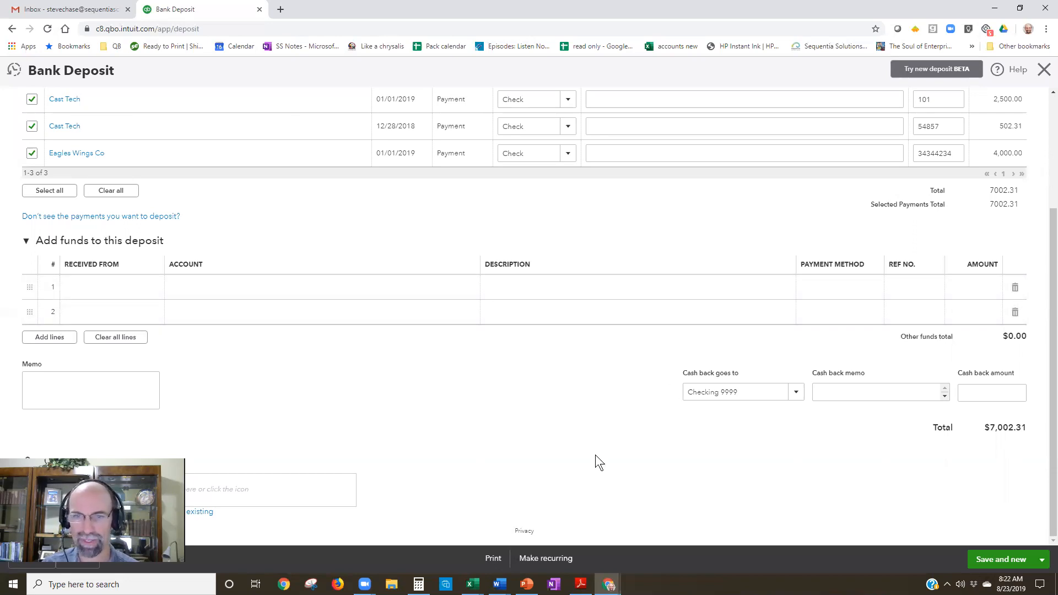
click(1042, 559)
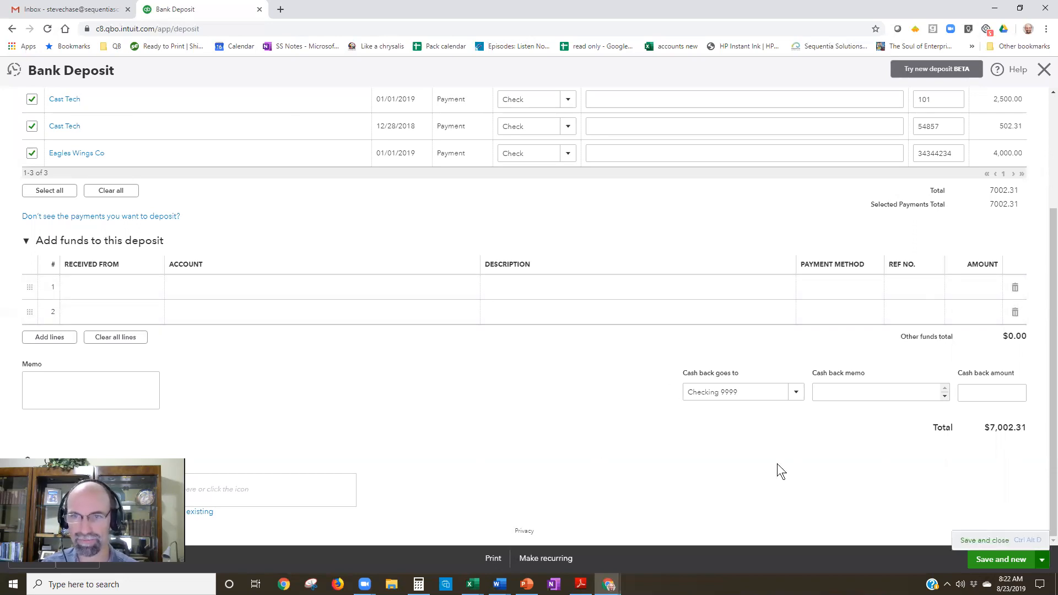
key(ctrl+alt+d)
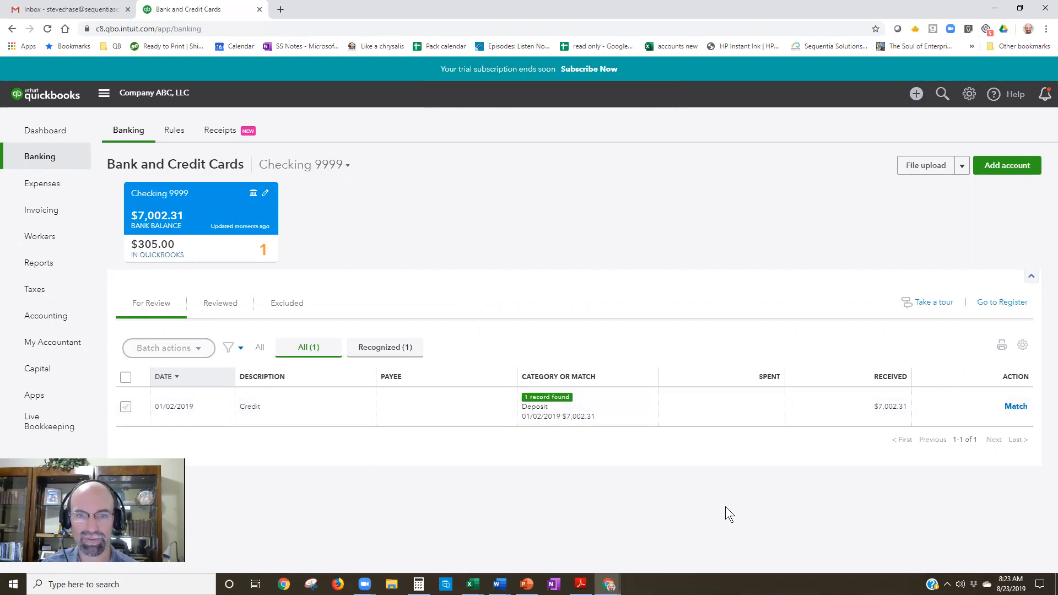
- Inspect the deposit record suggested for the 01/02/2019 bank feed credit, and match the credit to it
click(562, 412)
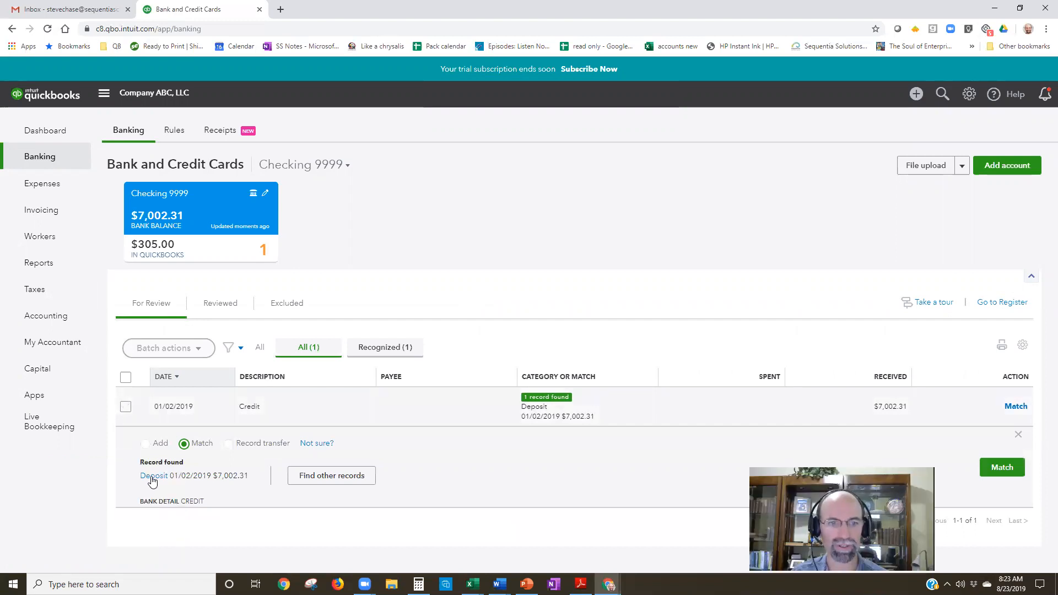
drag(203, 475, 182, 477)
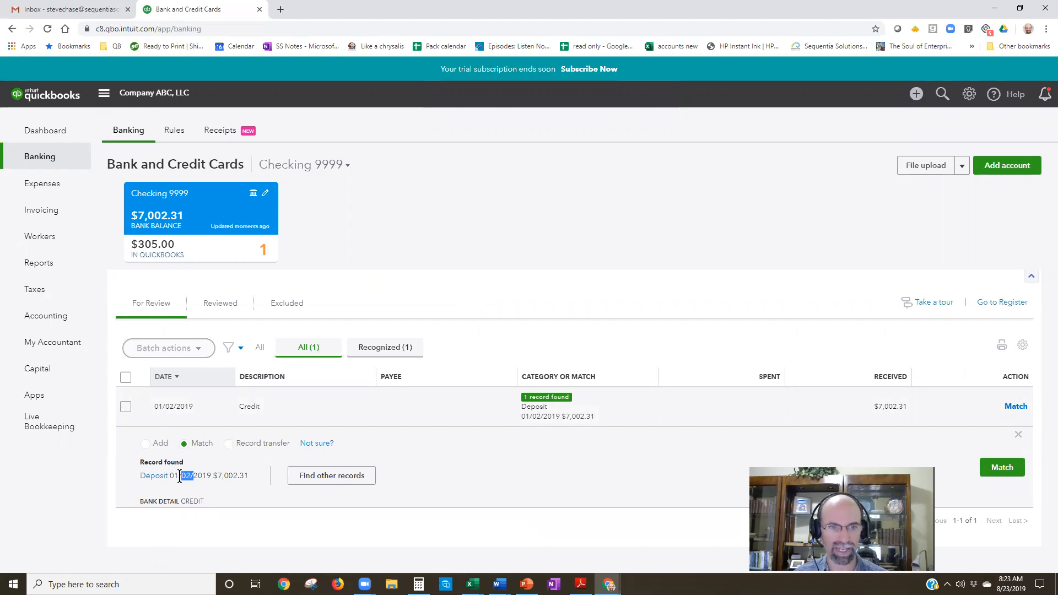
click(179, 477)
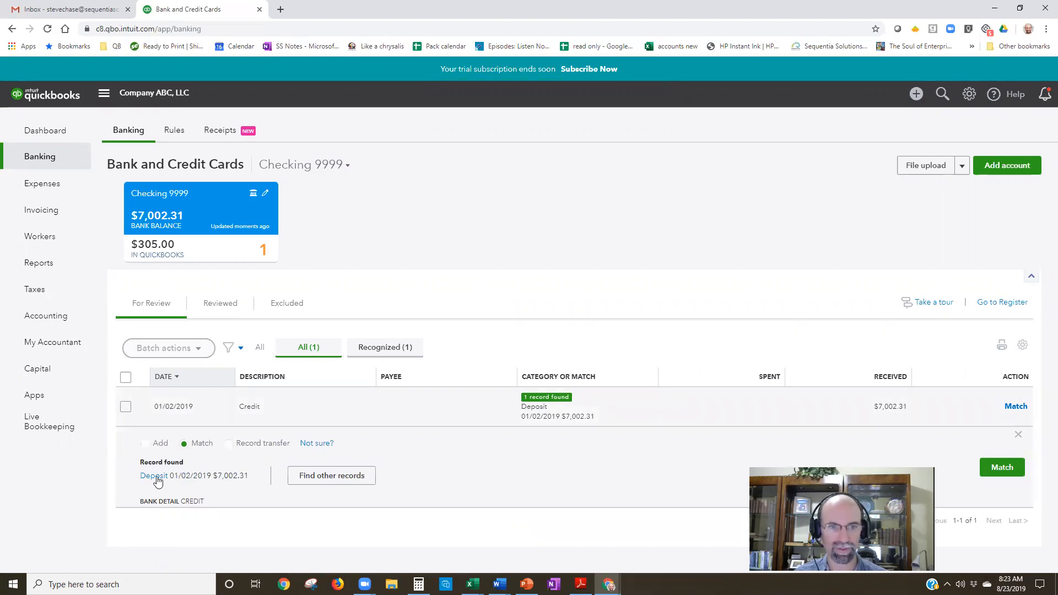
click(157, 477)
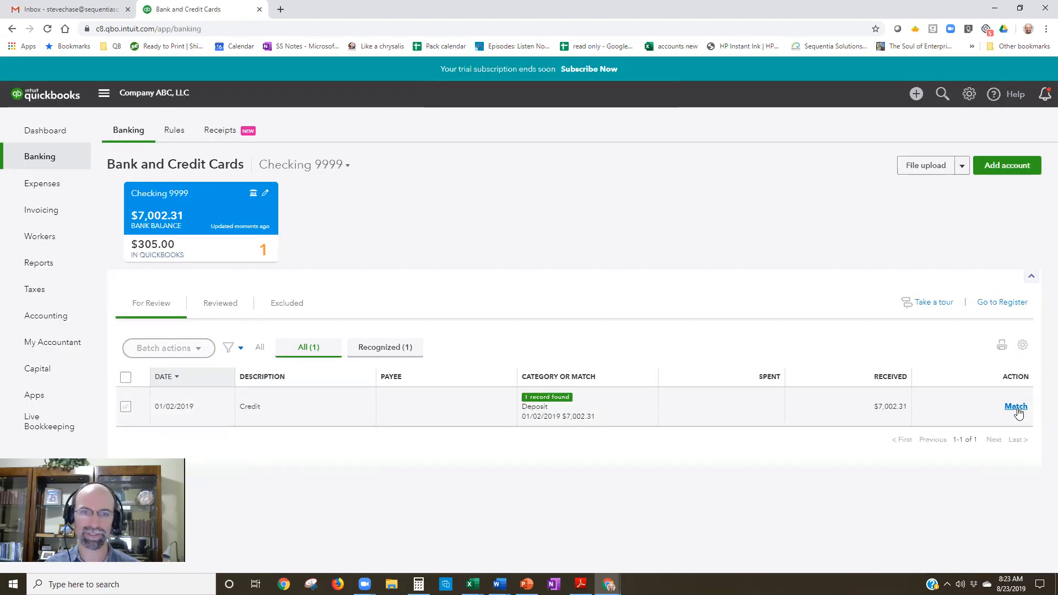
click(1017, 408)
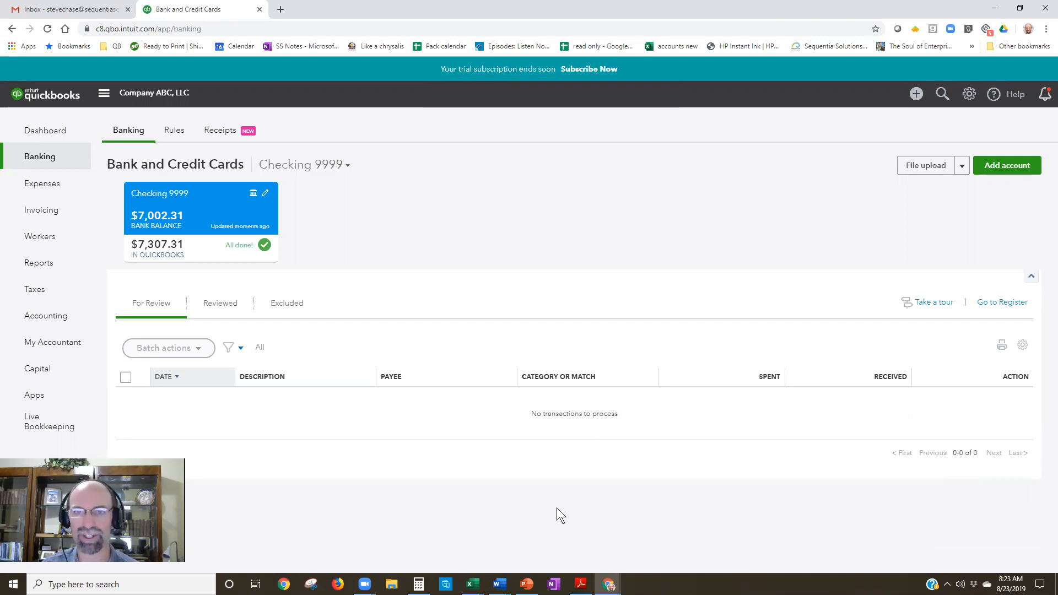
- Open the reconciliation setup for the checking account and dismiss the introduction
click(969, 97)
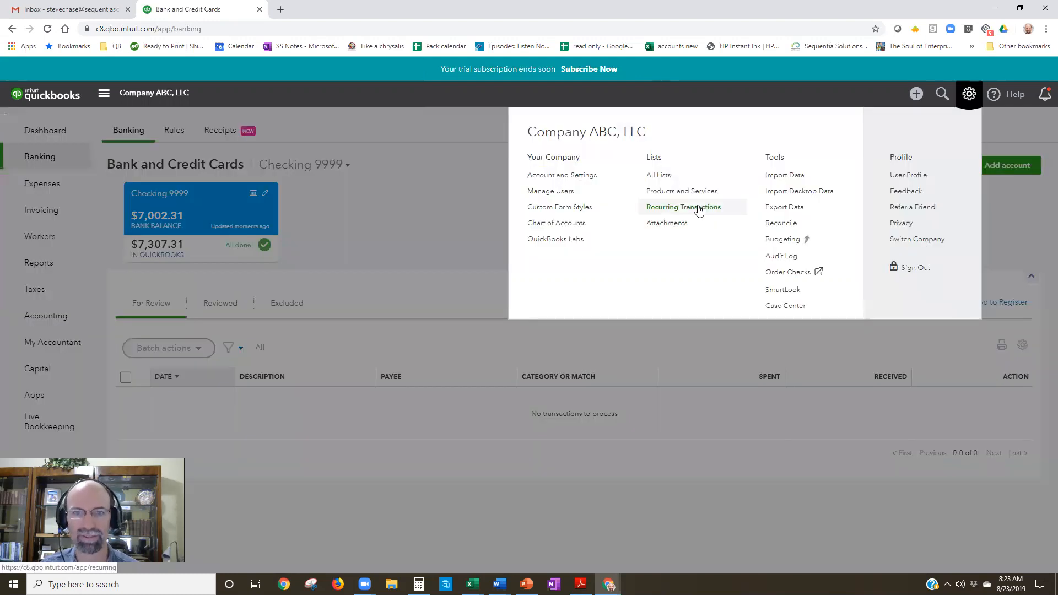
click(787, 226)
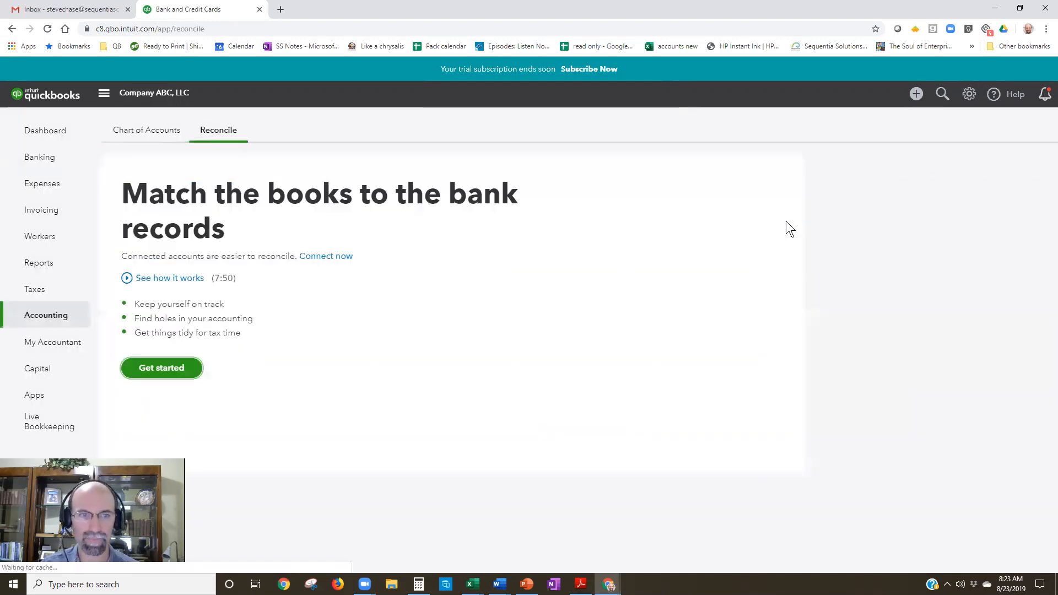
click(177, 368)
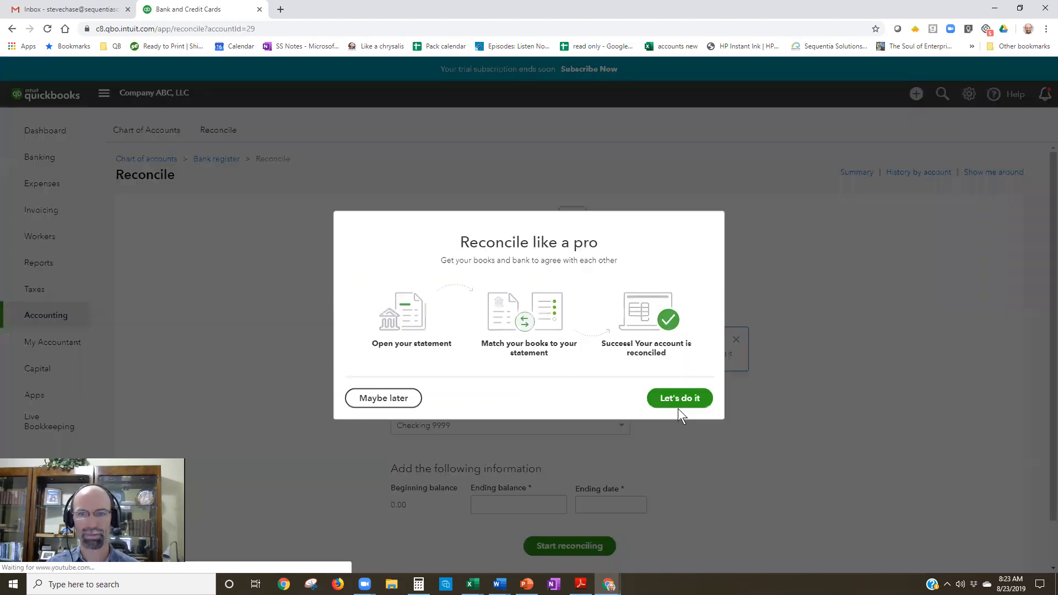
click(553, 497)
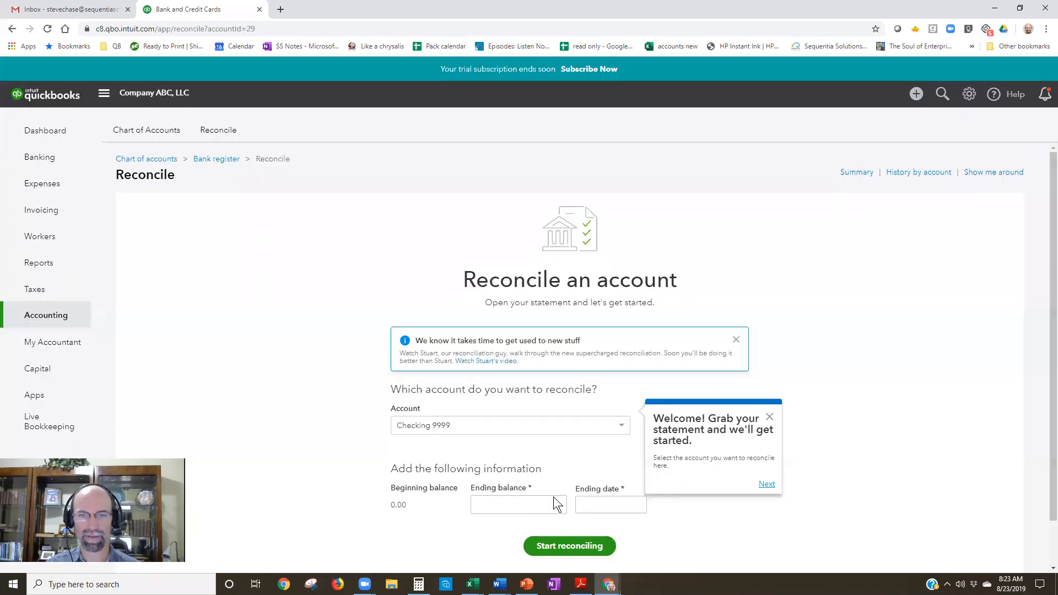
- Set the statement ending balance to 8,000.00 and the ending date to 1/31/2019, and start reconciling
click(539, 507)
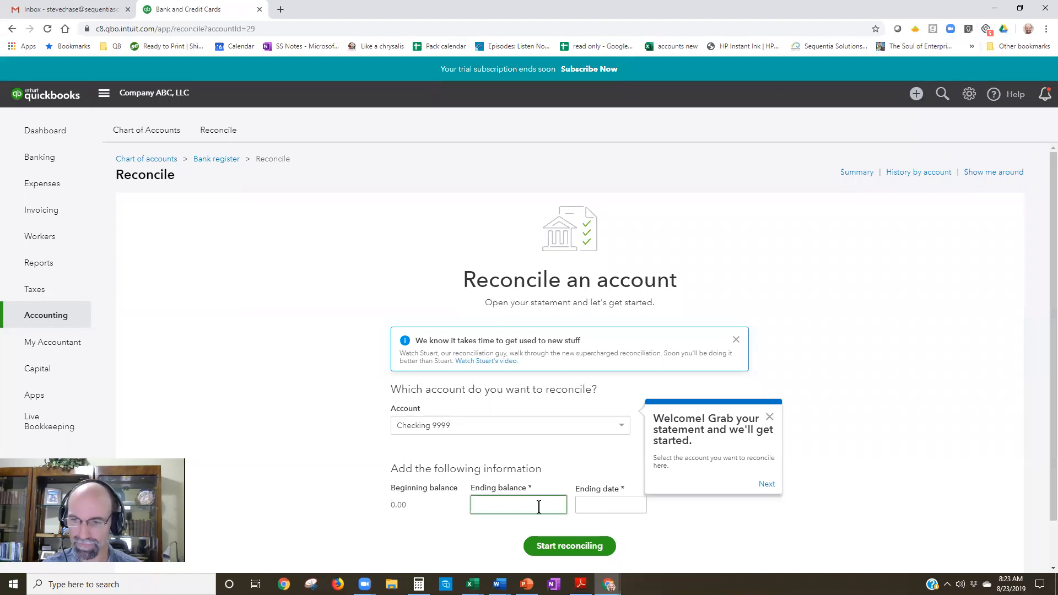
text(80)
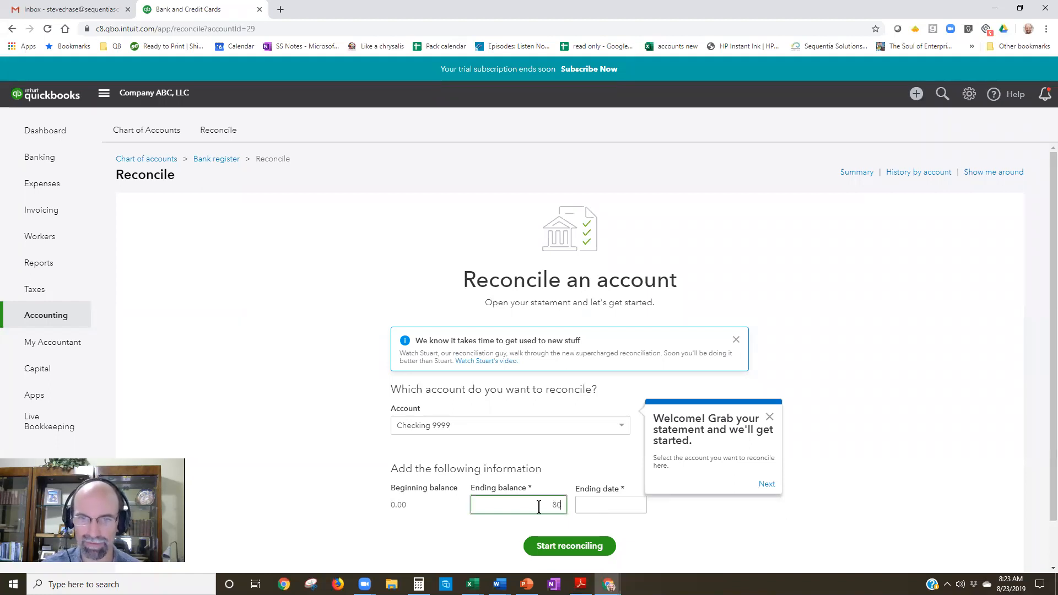
text(00)
click(580, 505)
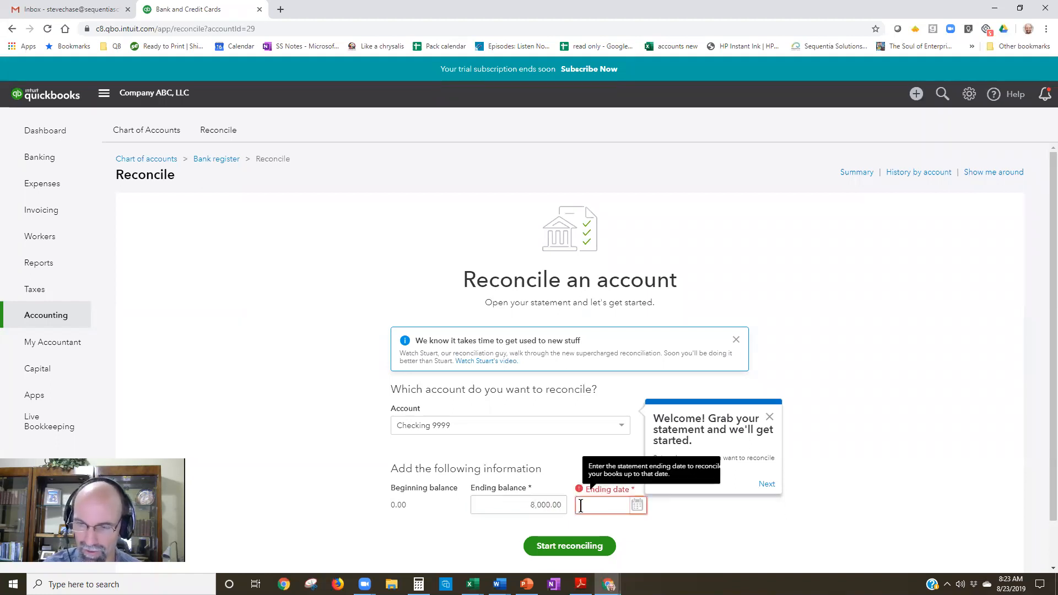
text(1/31/2010)
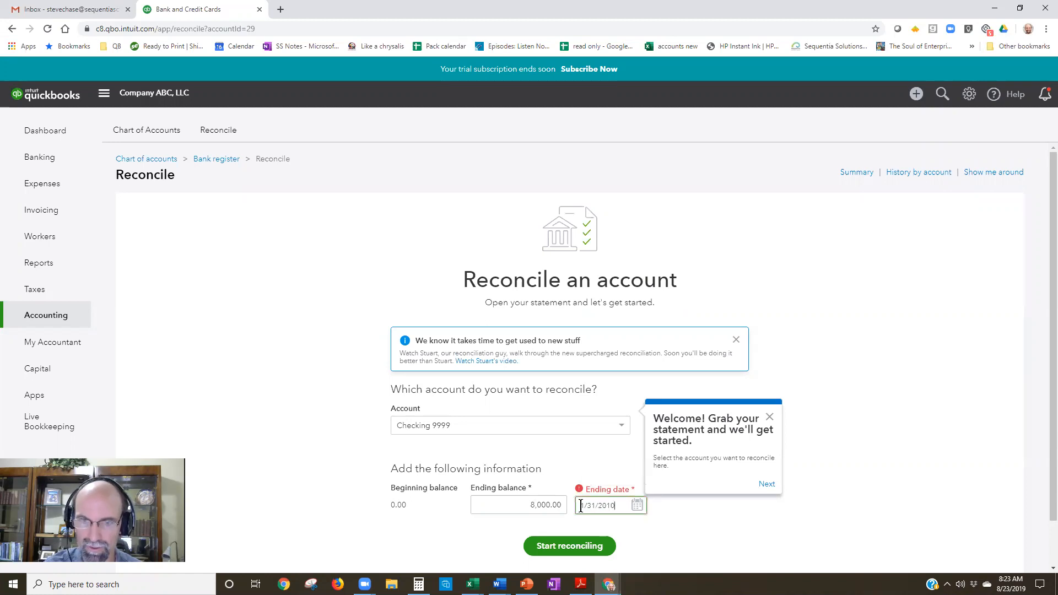
key(BackSpace)
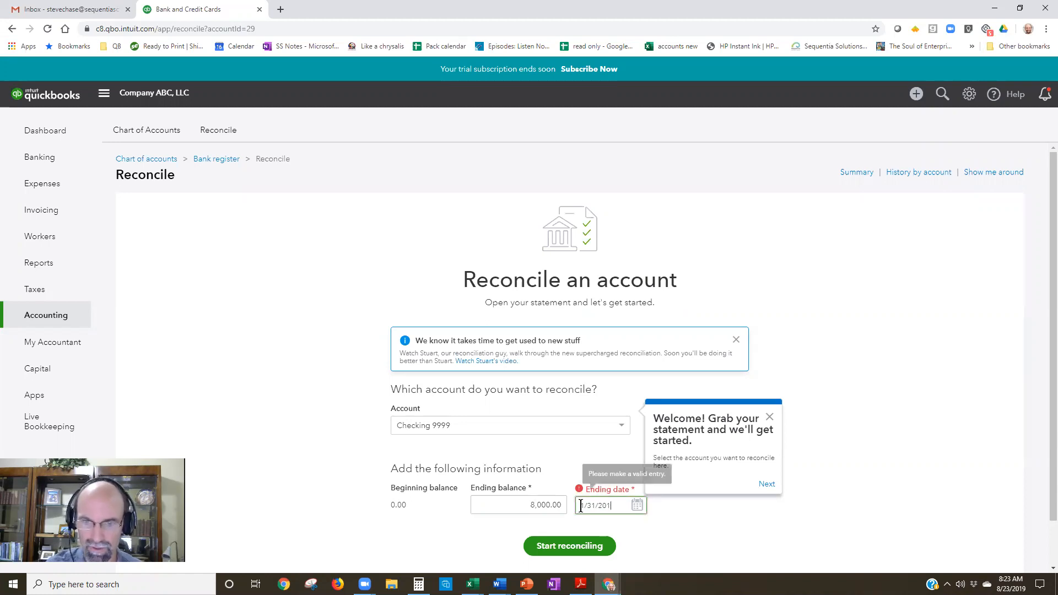
text(9)
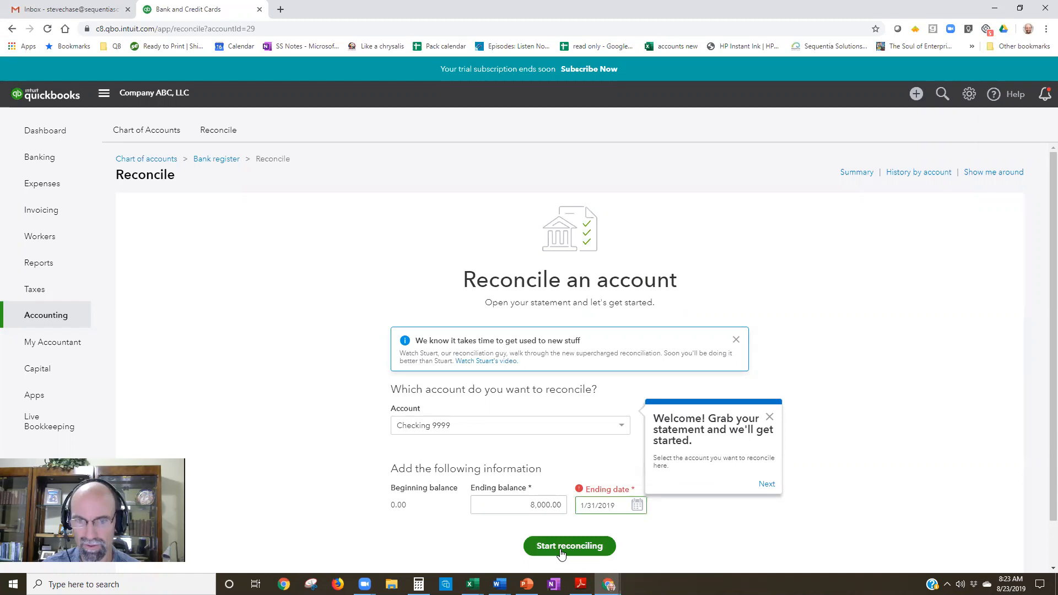
key(Return)
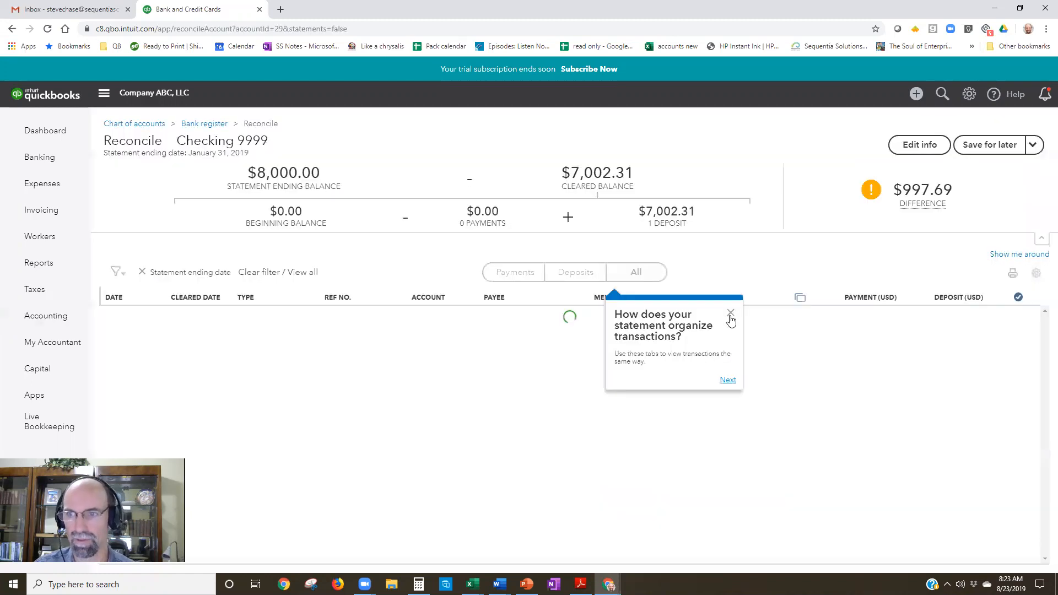
- Dismiss the reconciliation tips and open the 01/02/2019 deposit from the reconciliation list in its full form
click(728, 316)
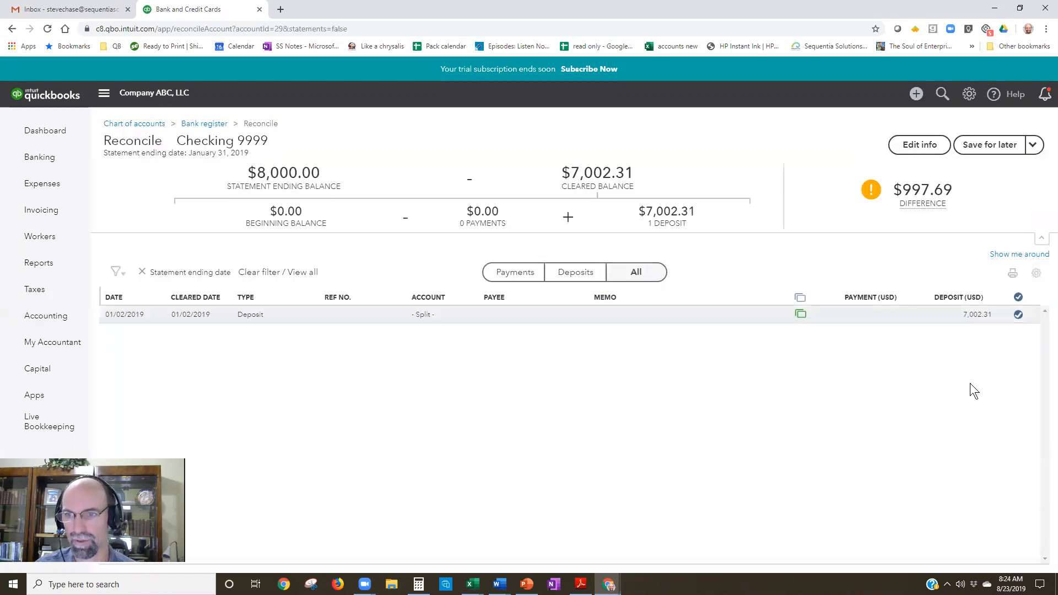
click(1014, 272)
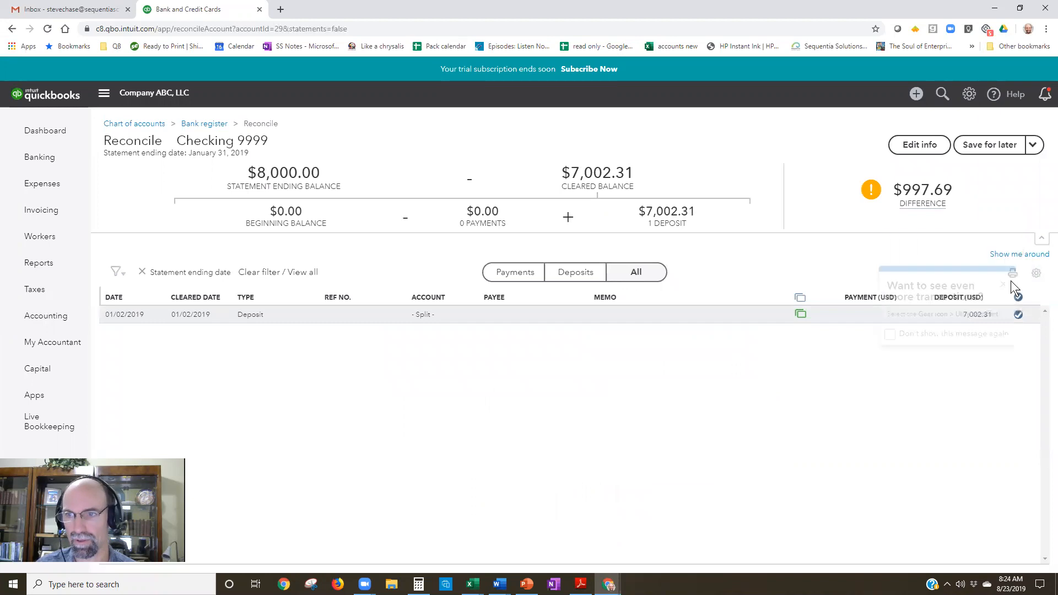
click(594, 457)
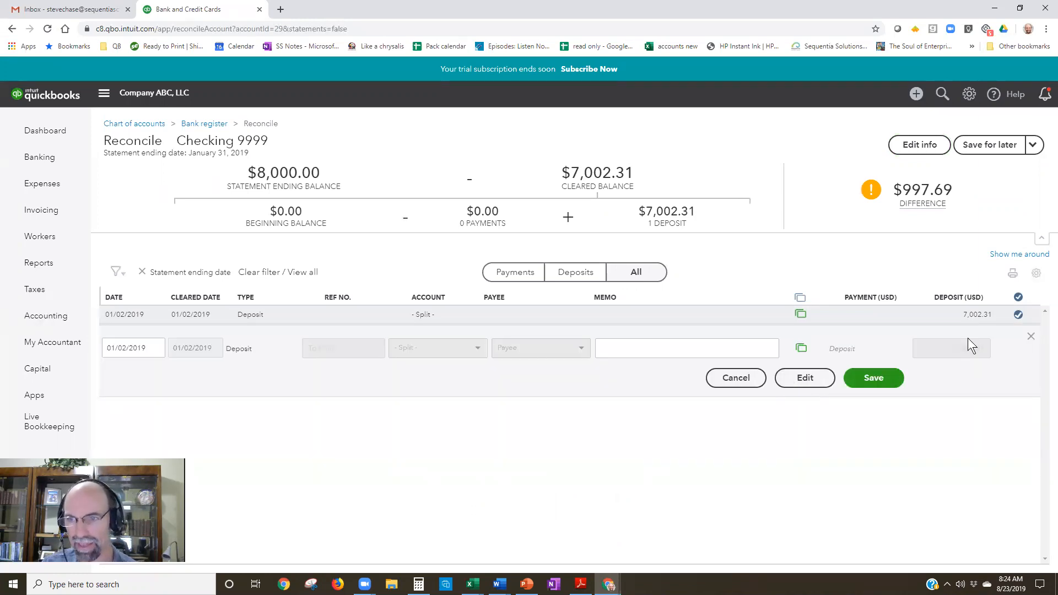
click(804, 378)
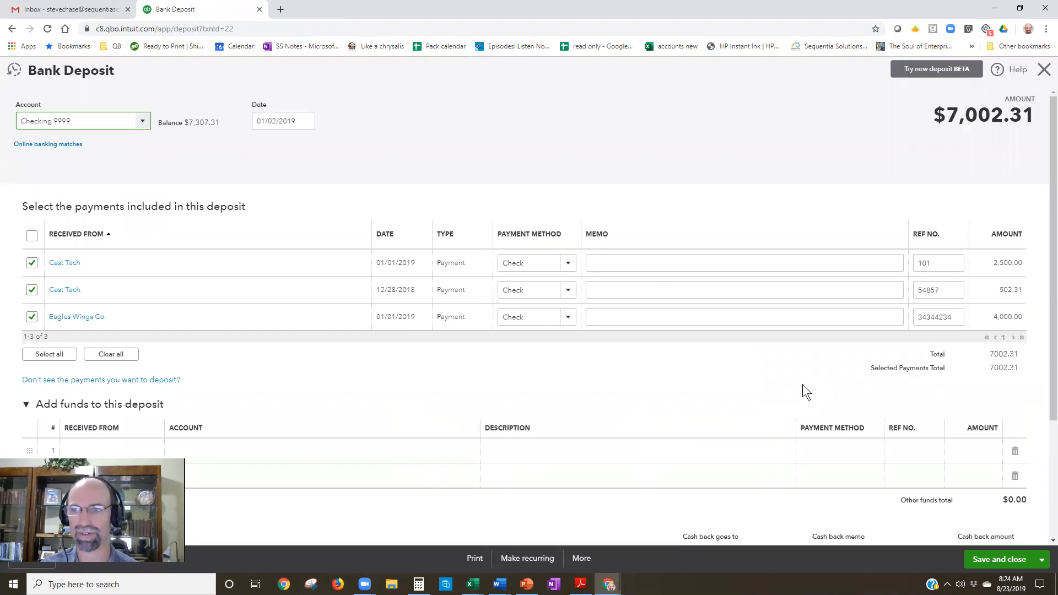
- Close the 01/02/2019 bank deposit form and return to the checking account reconciliation
click(1043, 70)
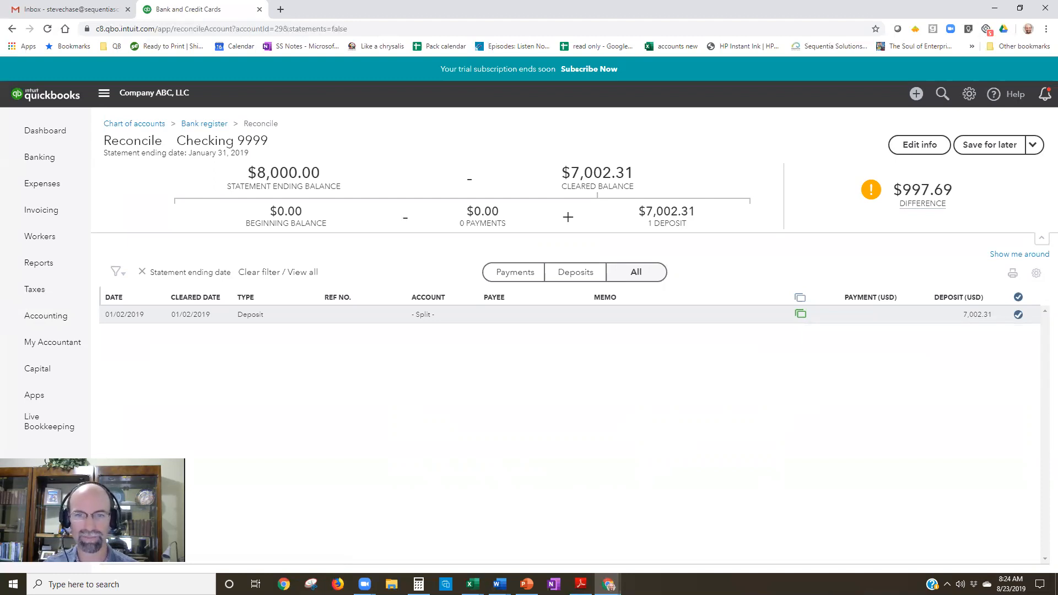
- Switch to the Document6 notes in Word and paste the copied Sequentia Solutions logo and contact details below the bank deposit paragraph
mouse_move(500, 584)
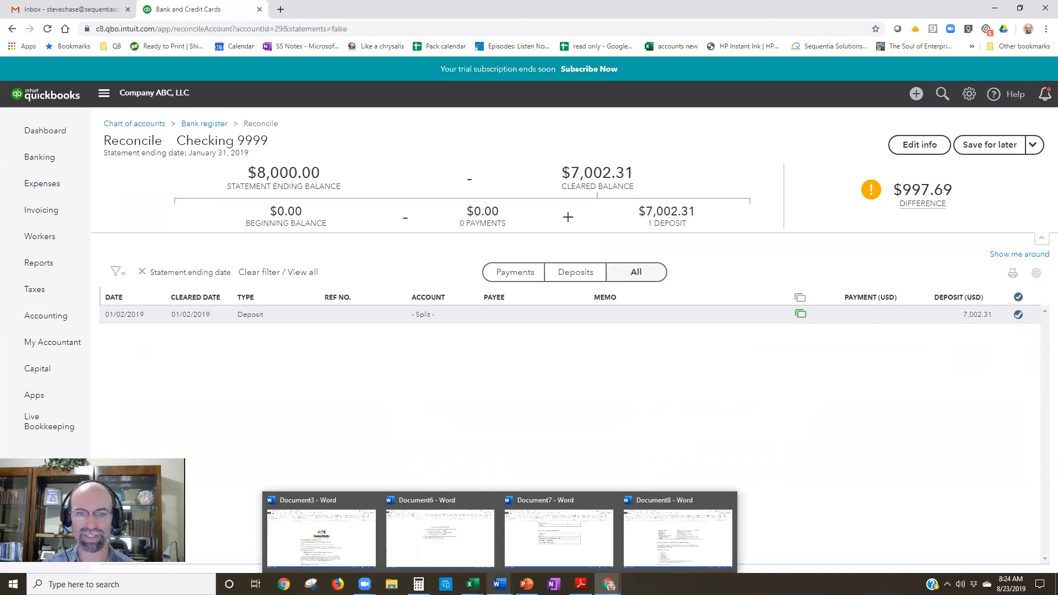
click(440, 538)
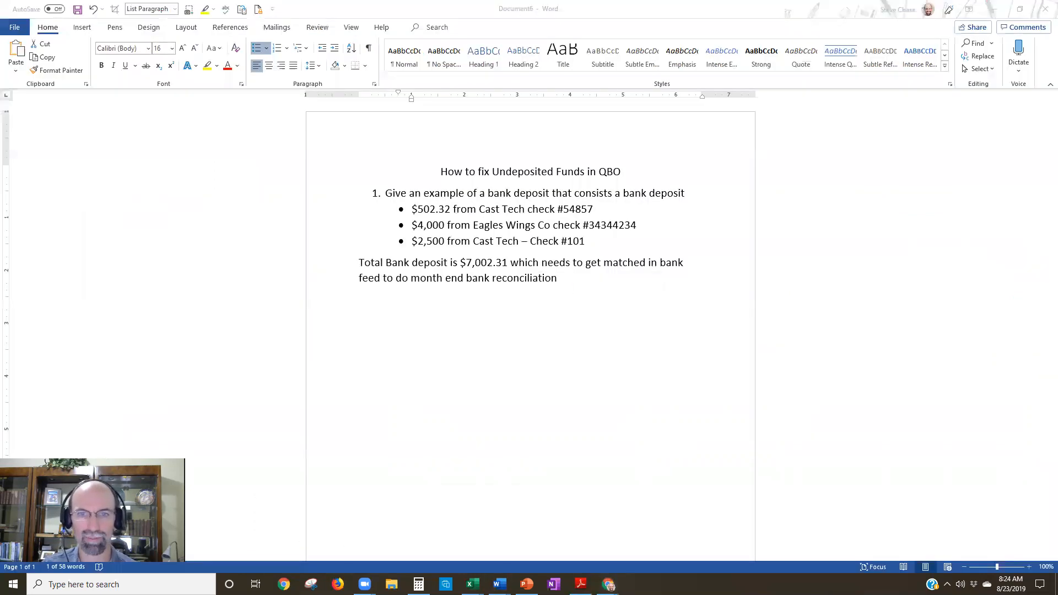
key(Return)
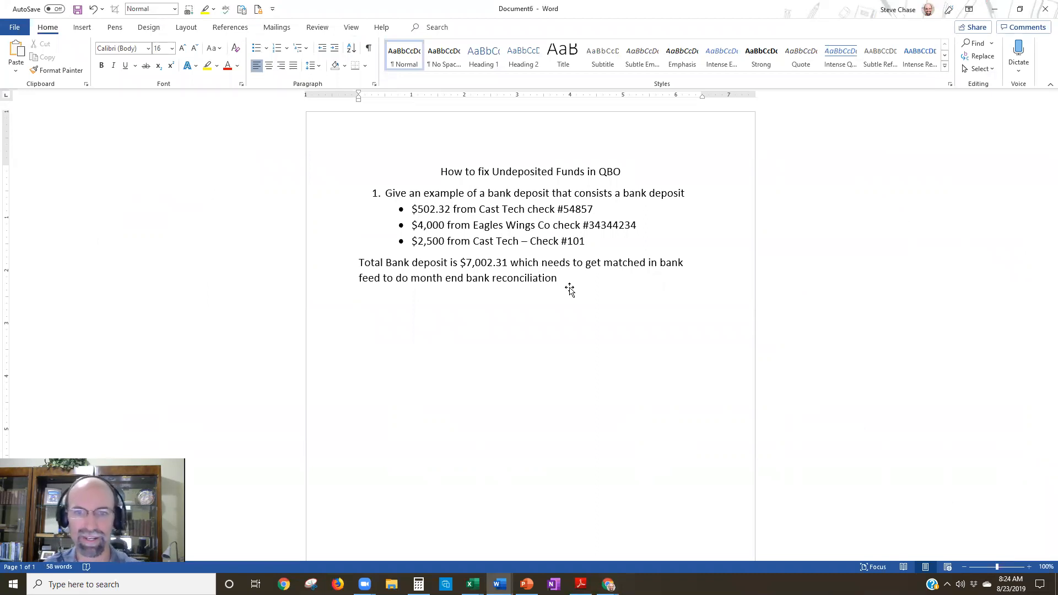
key(ctrl+v)
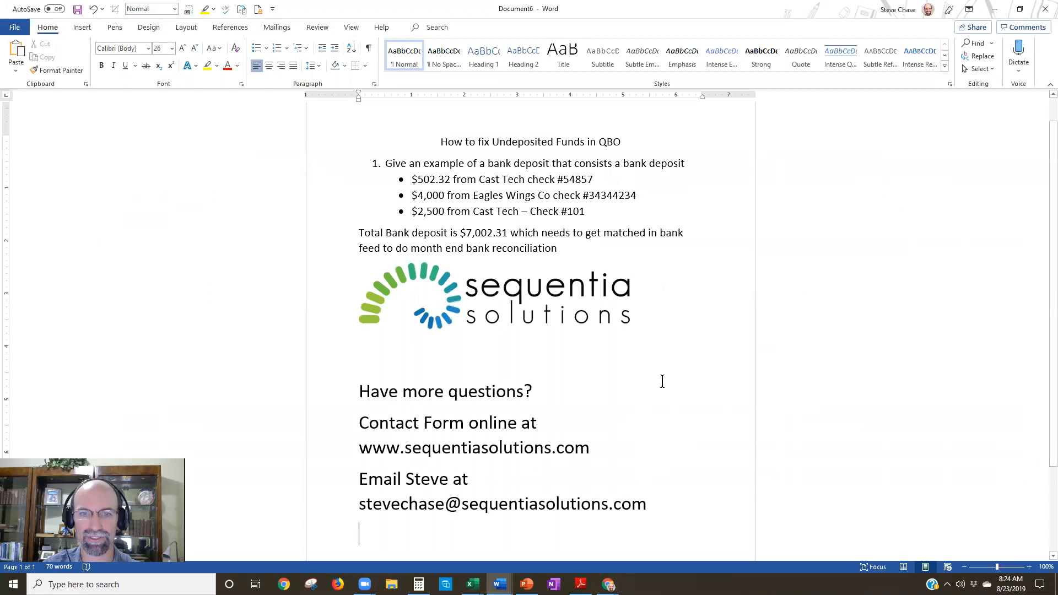
scroll(688, 460, down, 1)
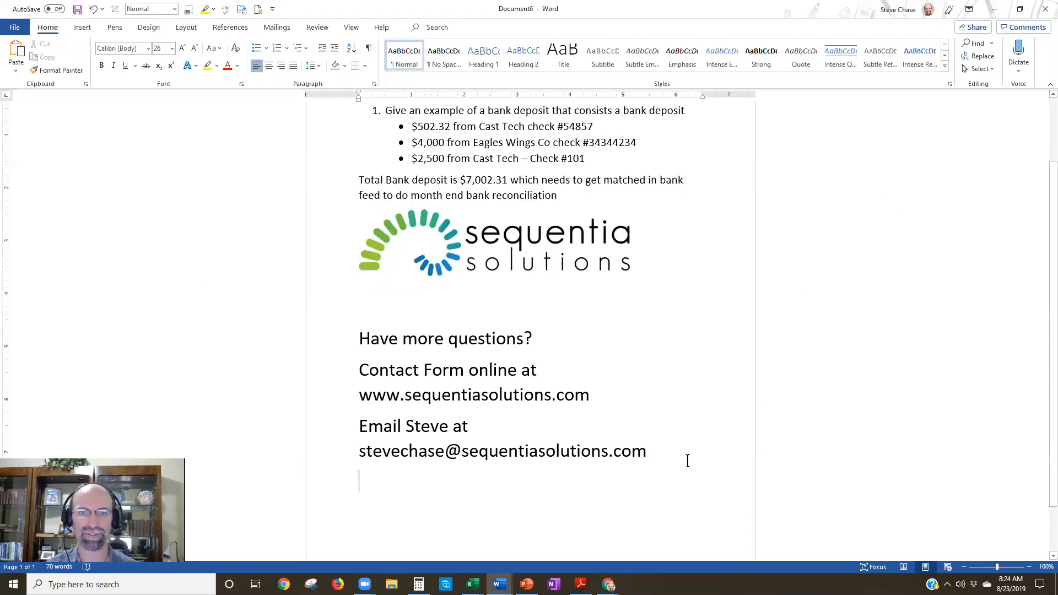